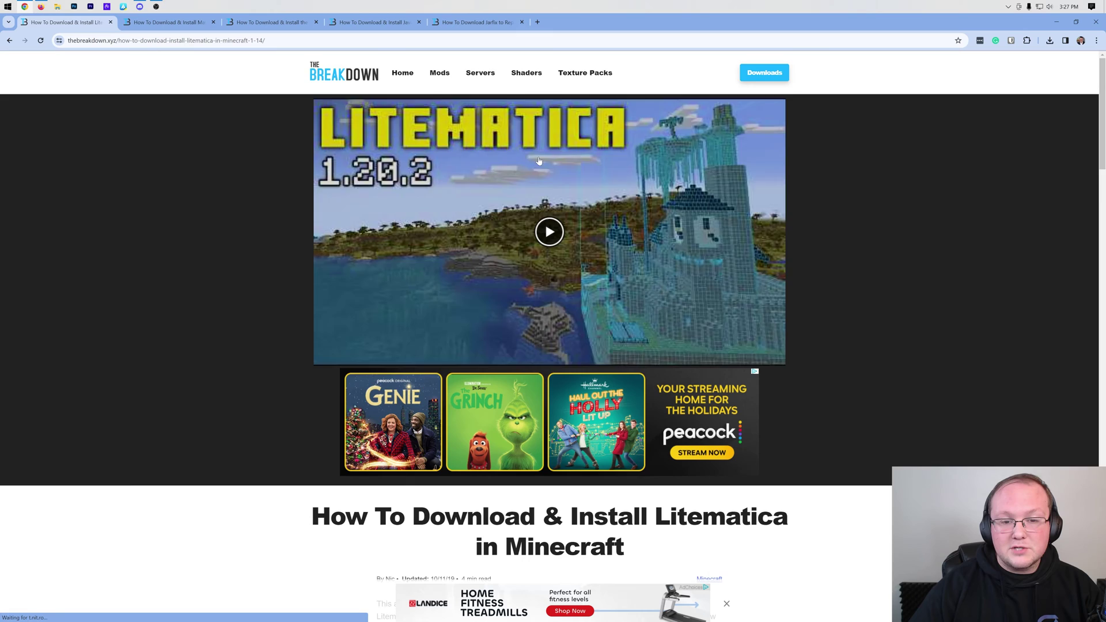
Step: Download litematica-fabric-1.20.4-0.17.0.jar, the newest file in Litematica's CurseForge Files list
scroll(870, 283, "down", 5)
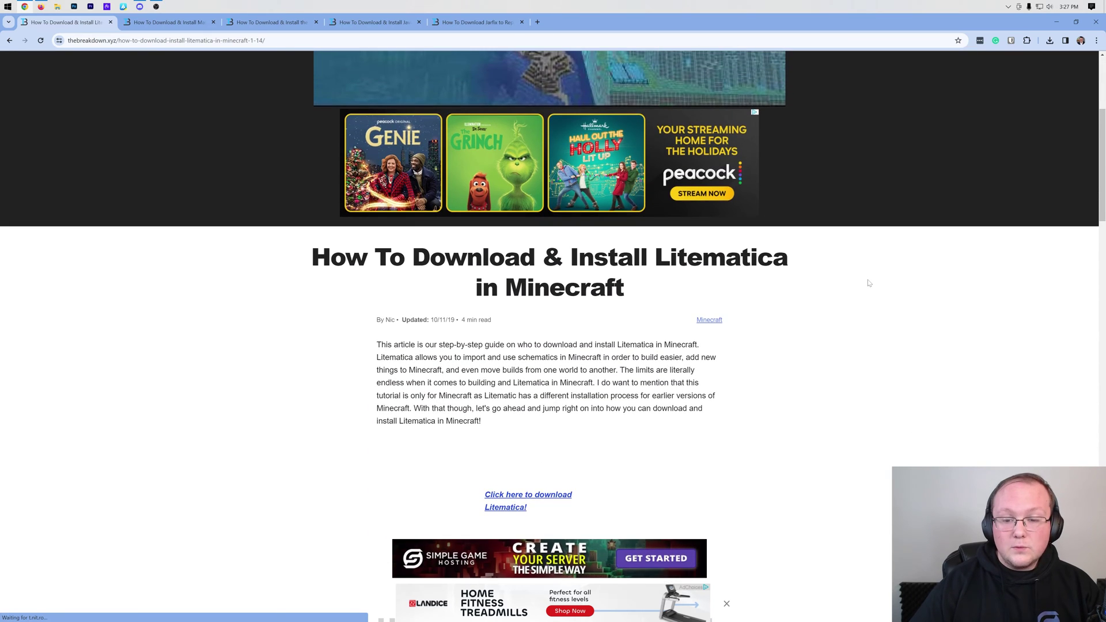
scroll(867, 283, "down", 4)
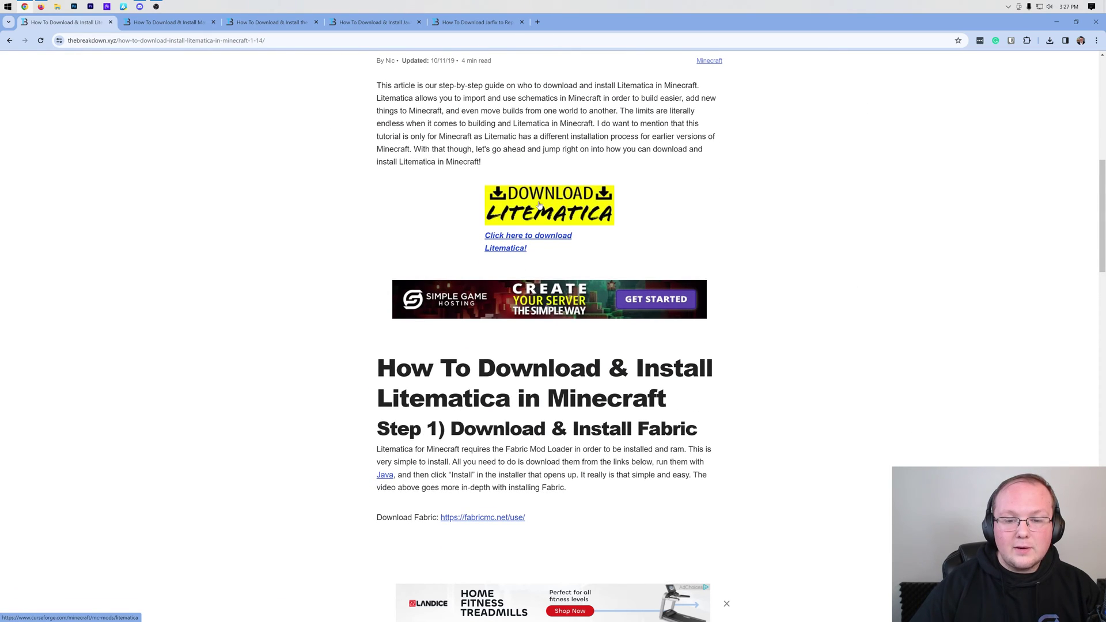
left_click(539, 205)
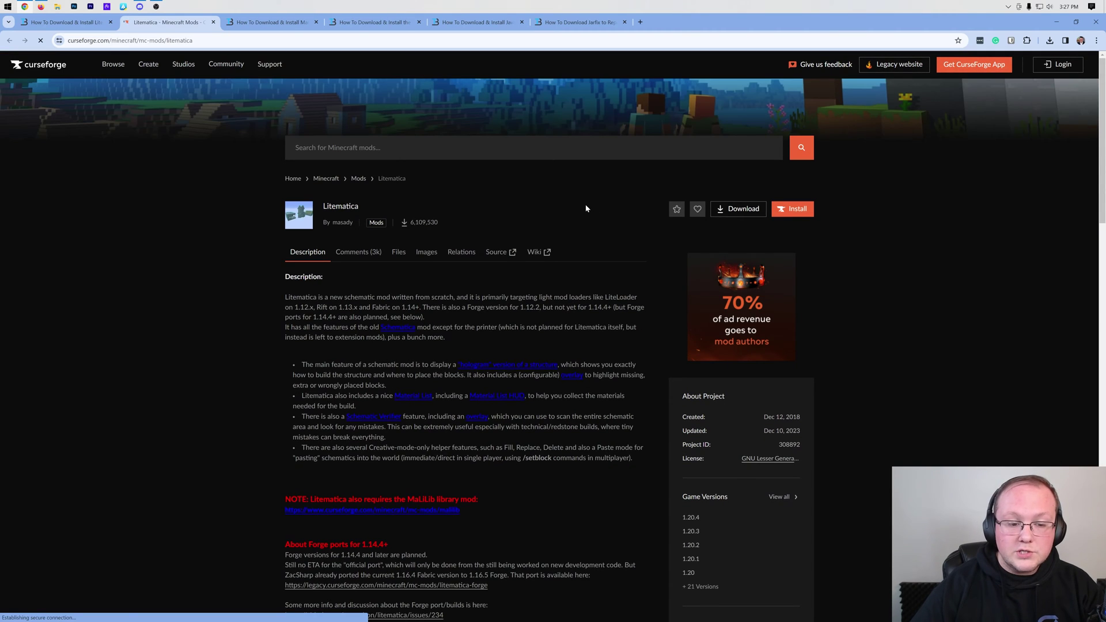
left_click(407, 253)
scroll(437, 248, "down", 2)
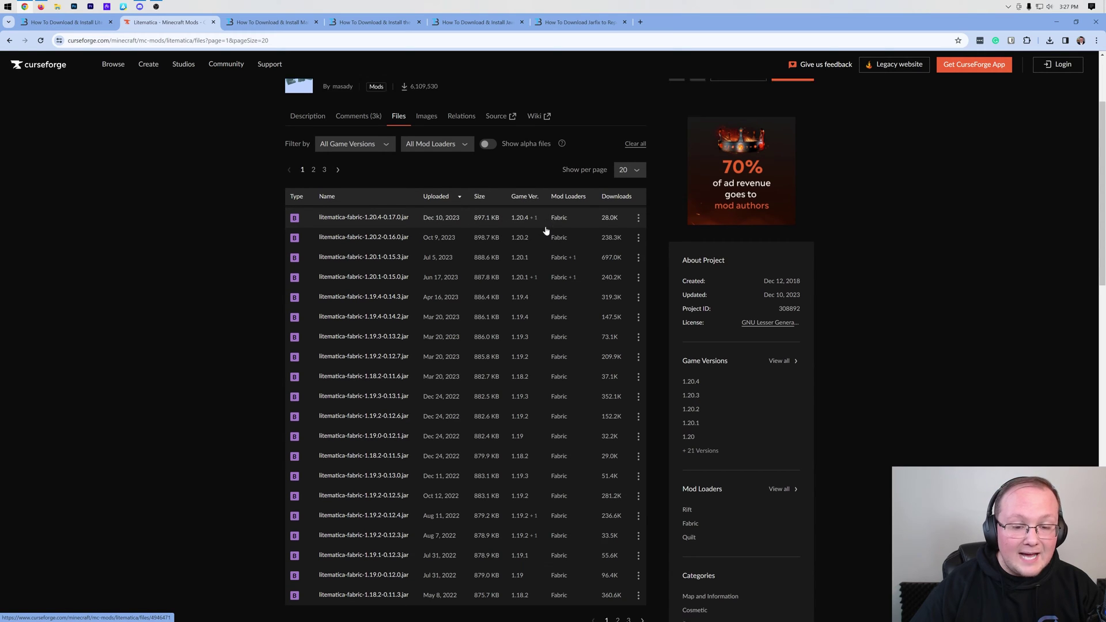
scroll(542, 231, "up", 1)
scroll(536, 234, "down", 1)
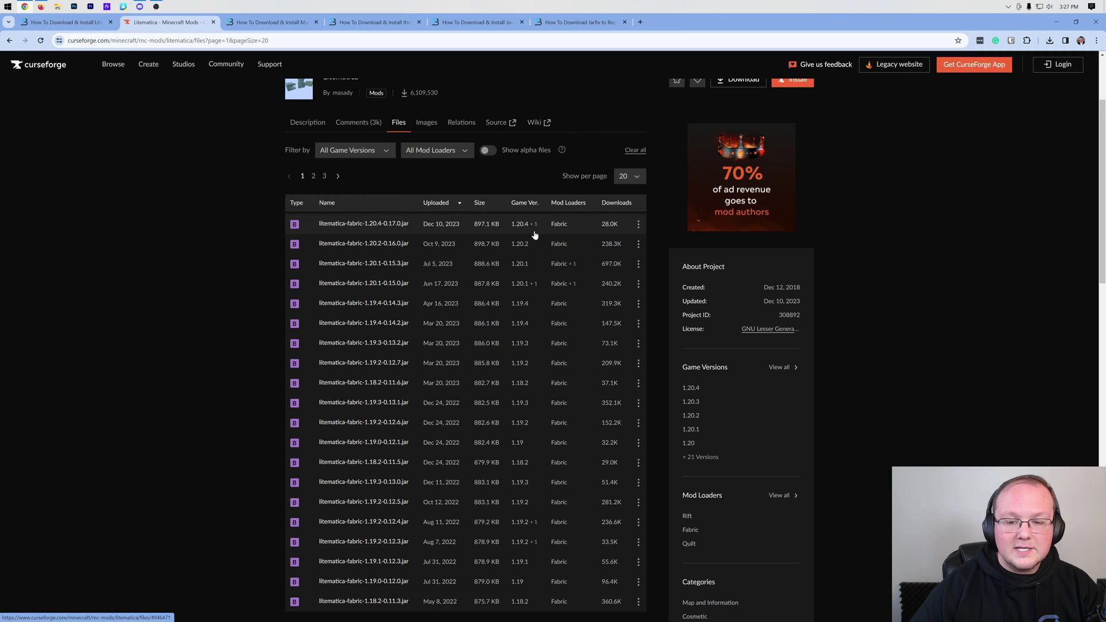
left_click(638, 226)
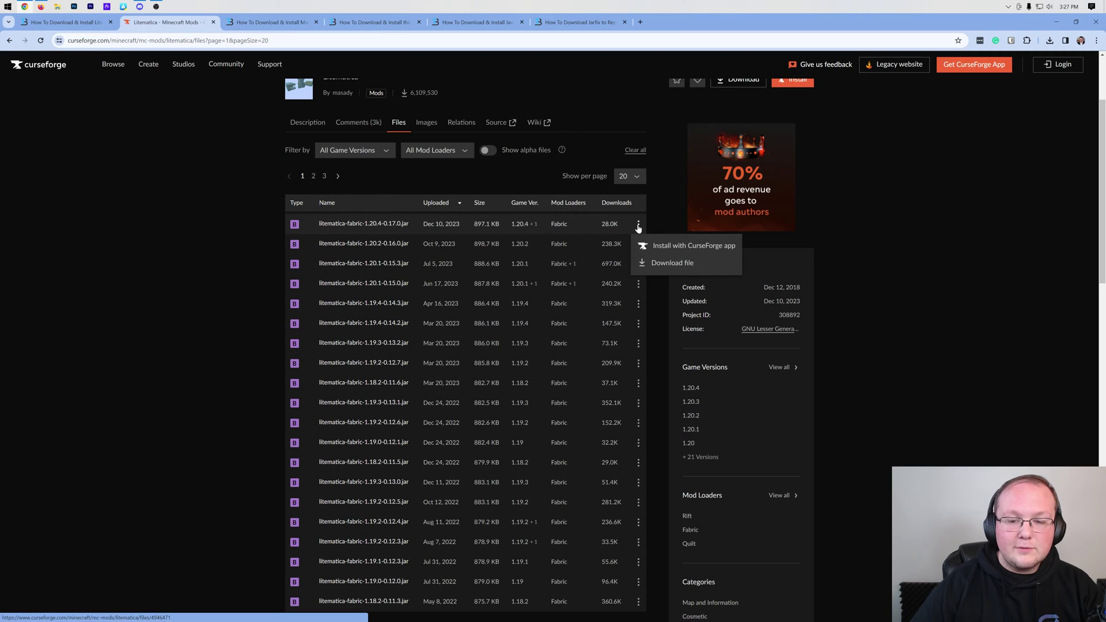
left_click(656, 264)
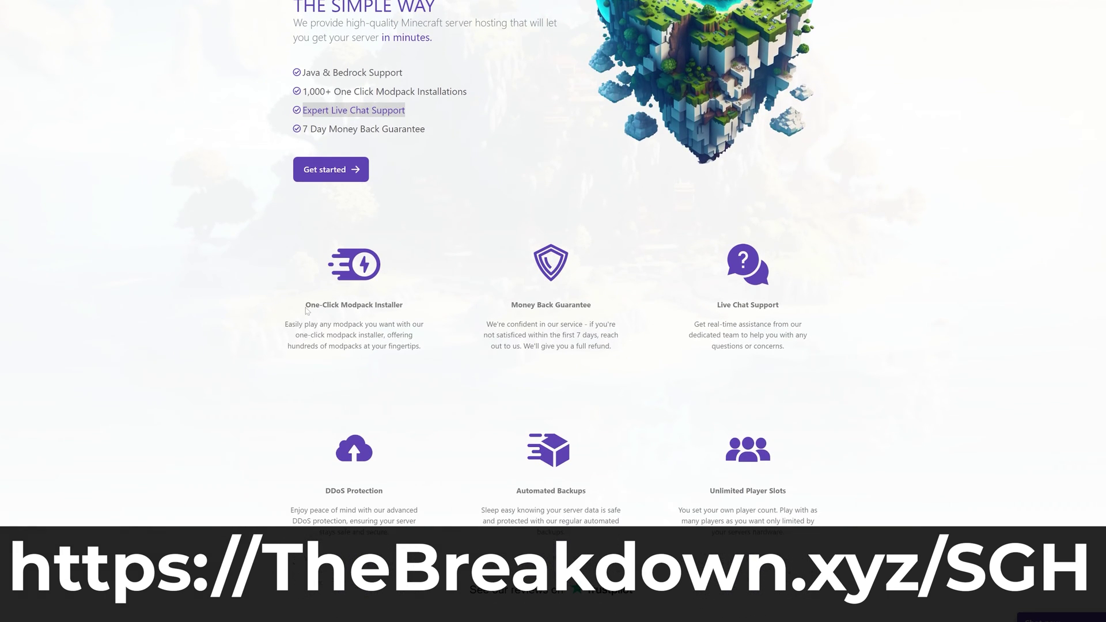
Step: Search the server's modpacks for Pixelmon and open 'How To Add Mods to Your Minecraft Server'
left_click_drag(306, 306, 320, 306)
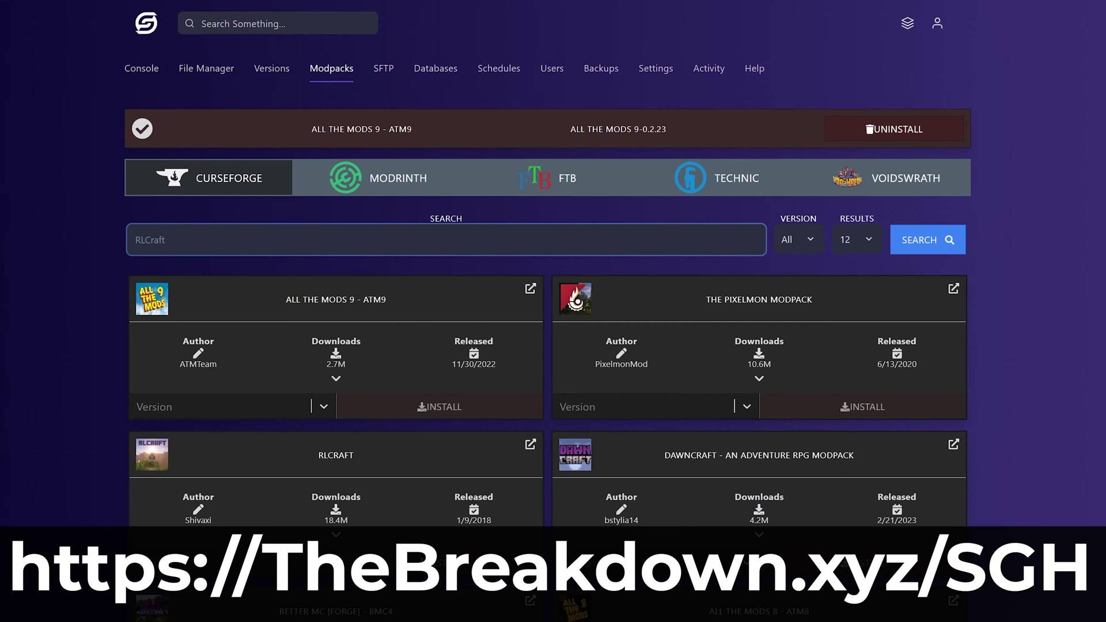
type("Pixelmon")
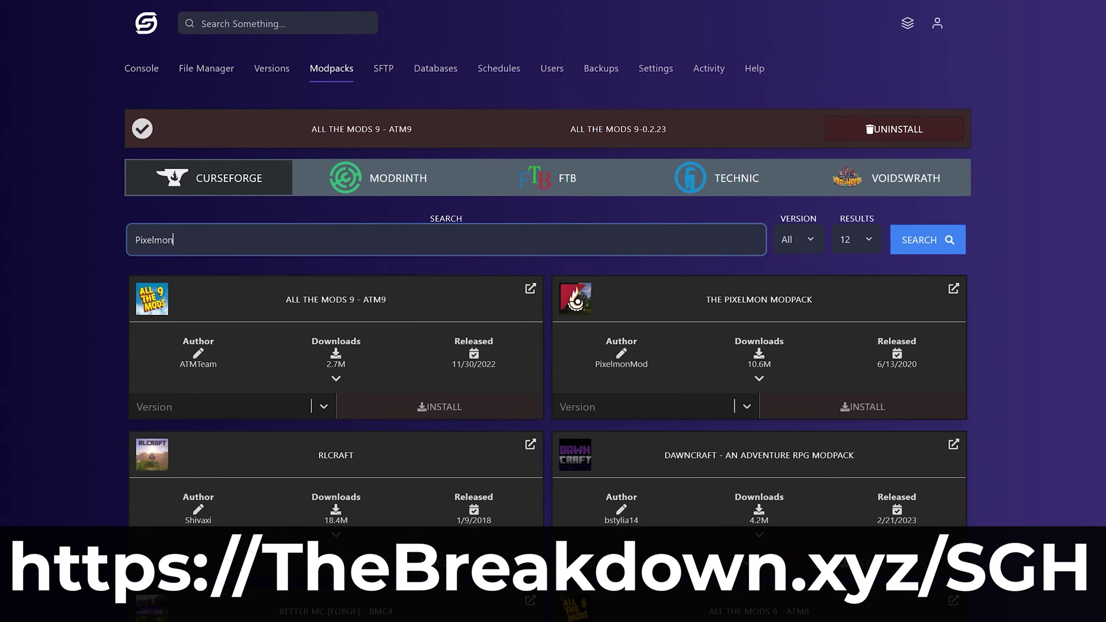
key("Return")
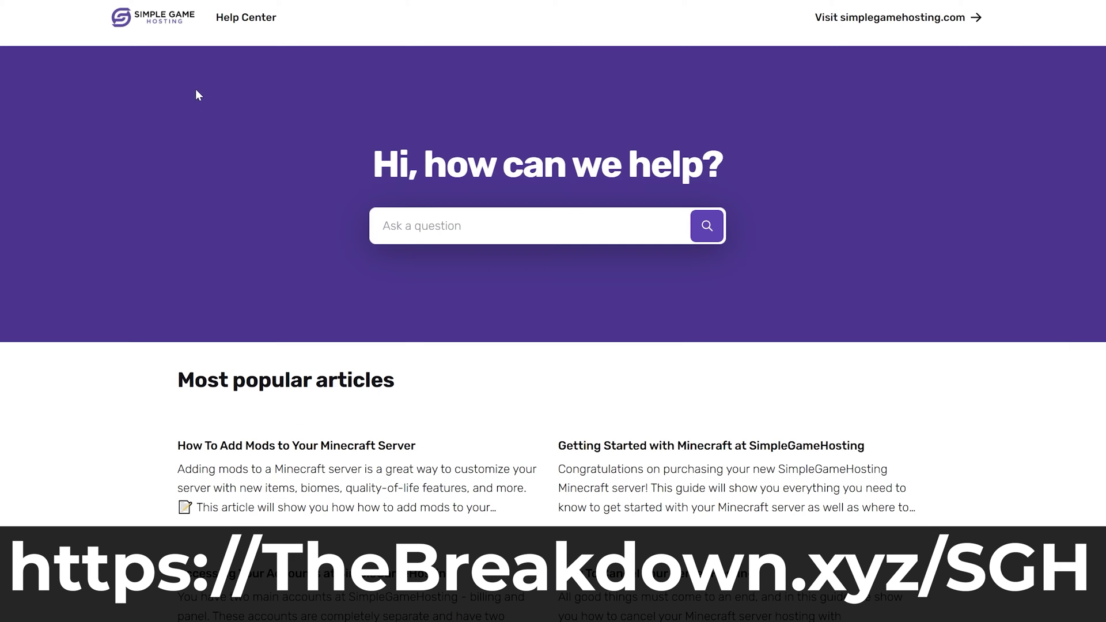
left_click(245, 470)
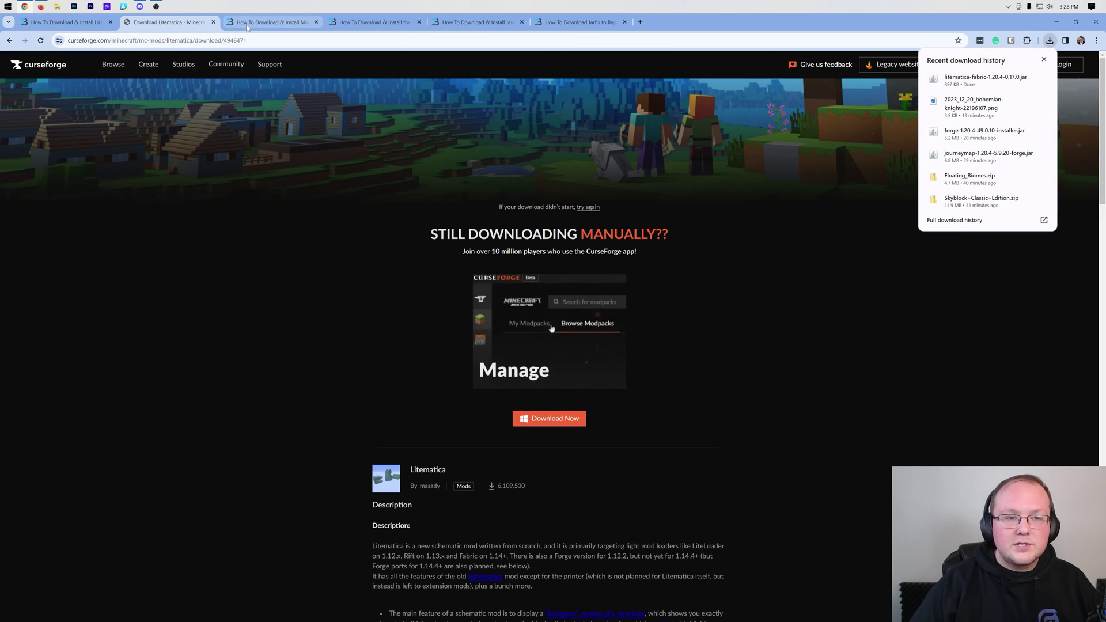
Step: Download malilib-fabric-1.20.4-0.18.0.jar, the newest file in MaLiLib's CurseForge Files list
key("ctrl+Tab")
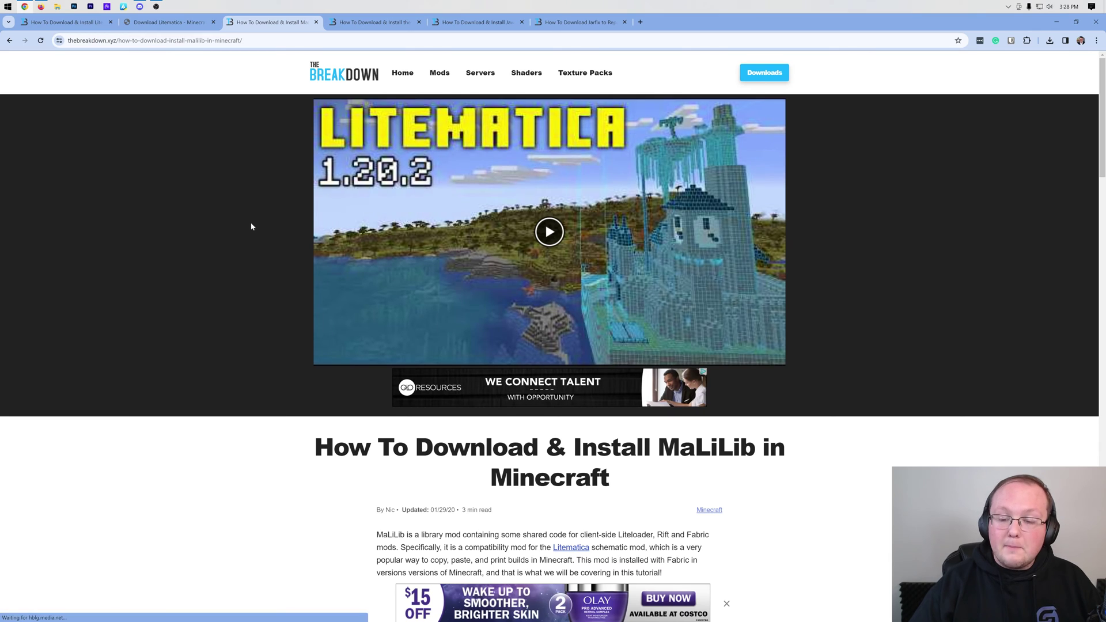
scroll(250, 222, "down", 2)
scroll(251, 226, "down", 3)
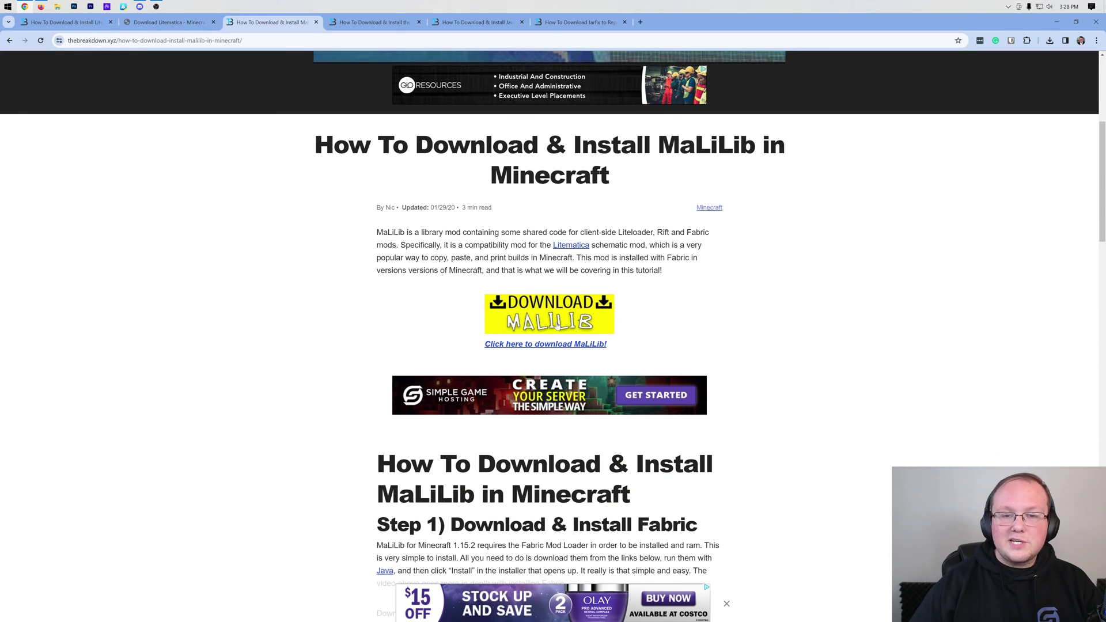
left_click(549, 314)
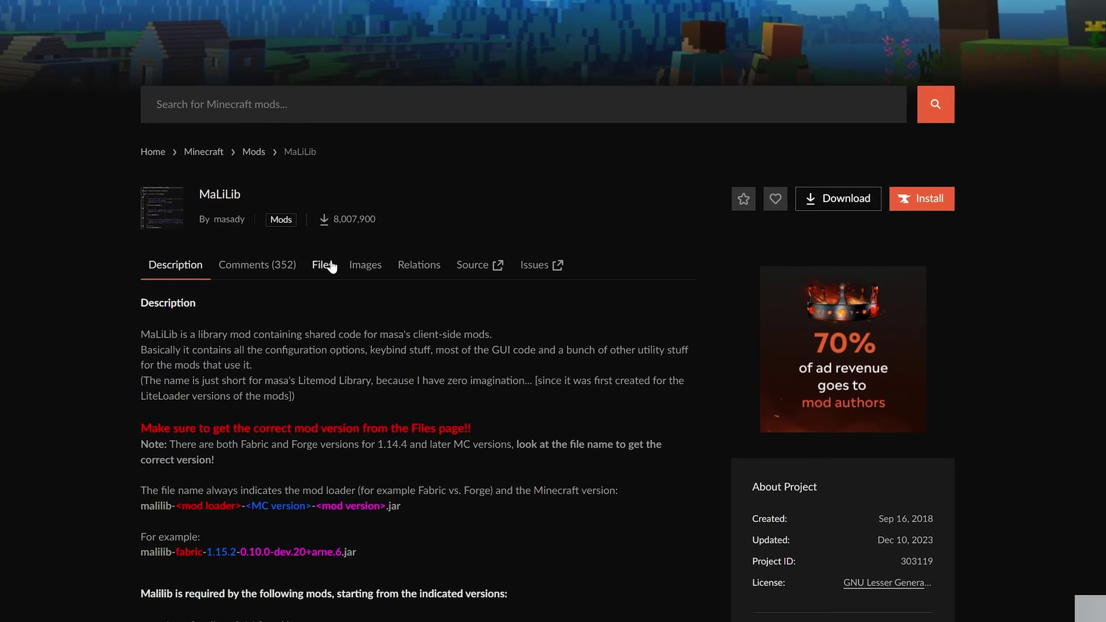
left_click(383, 258)
scroll(317, 271, "down", 3)
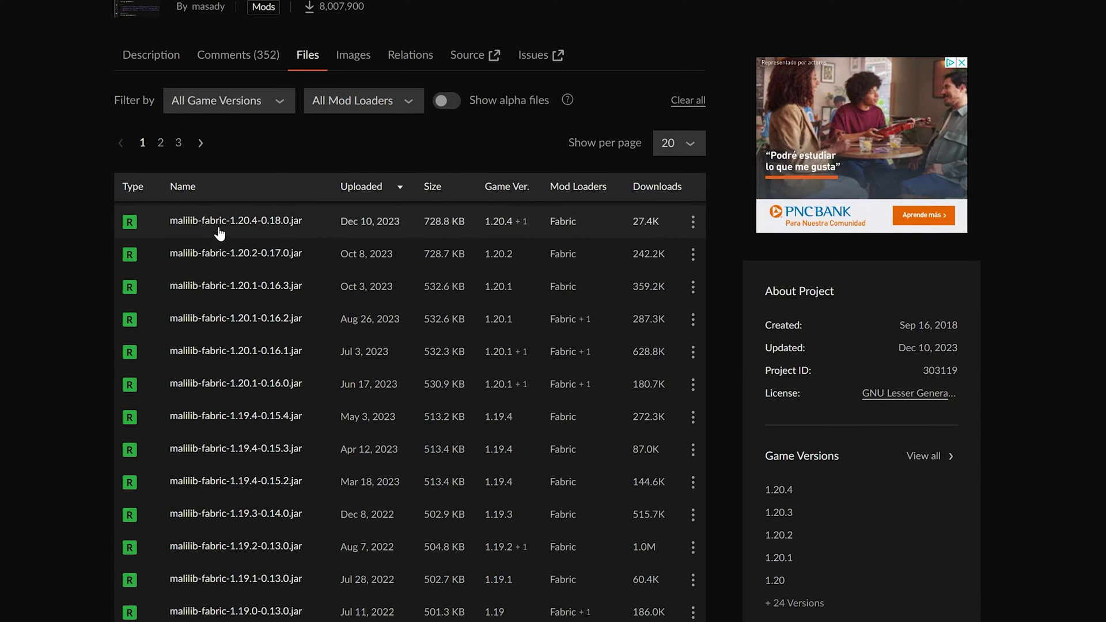
left_click(693, 223)
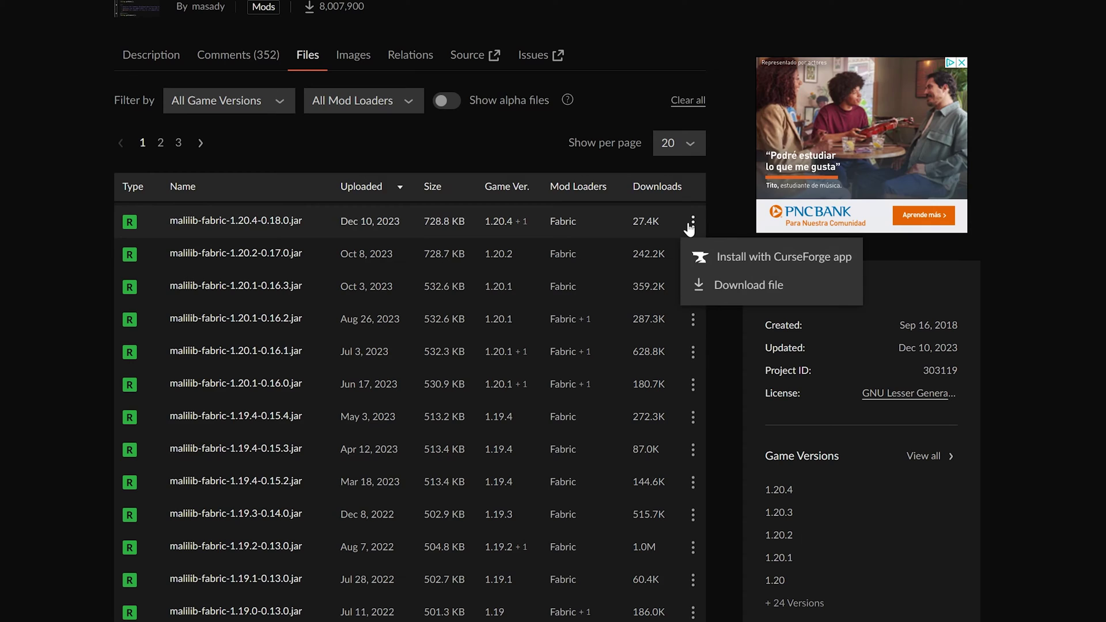
left_click(709, 285)
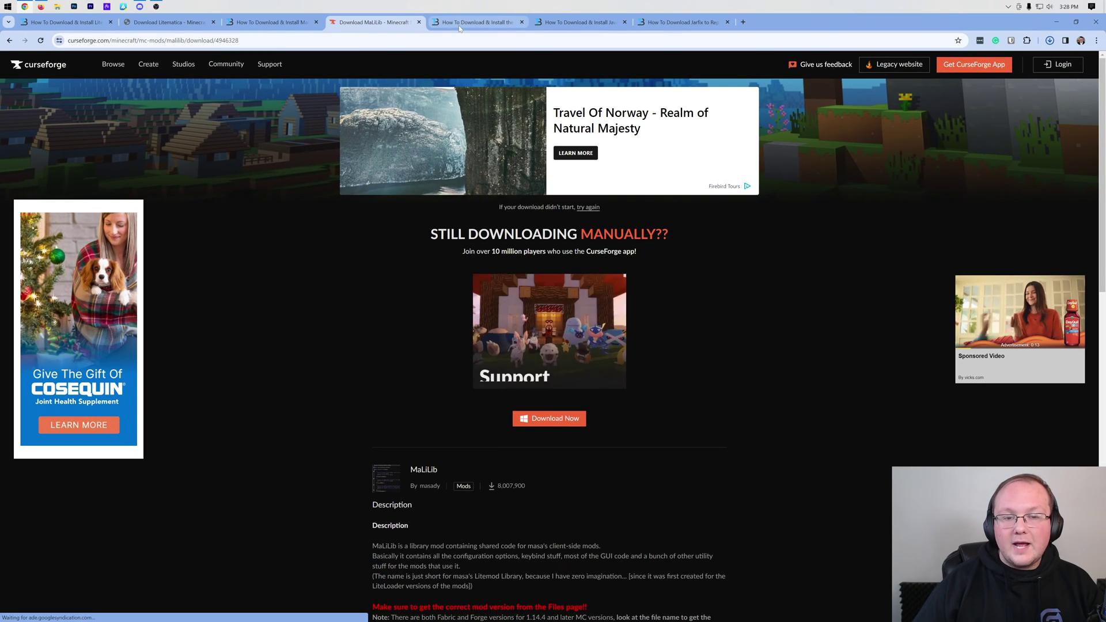
Step: From the Fabric Mod Loader guide, download the universal fabric-installer-0.11.2.jar
key("ctrl+Tab")
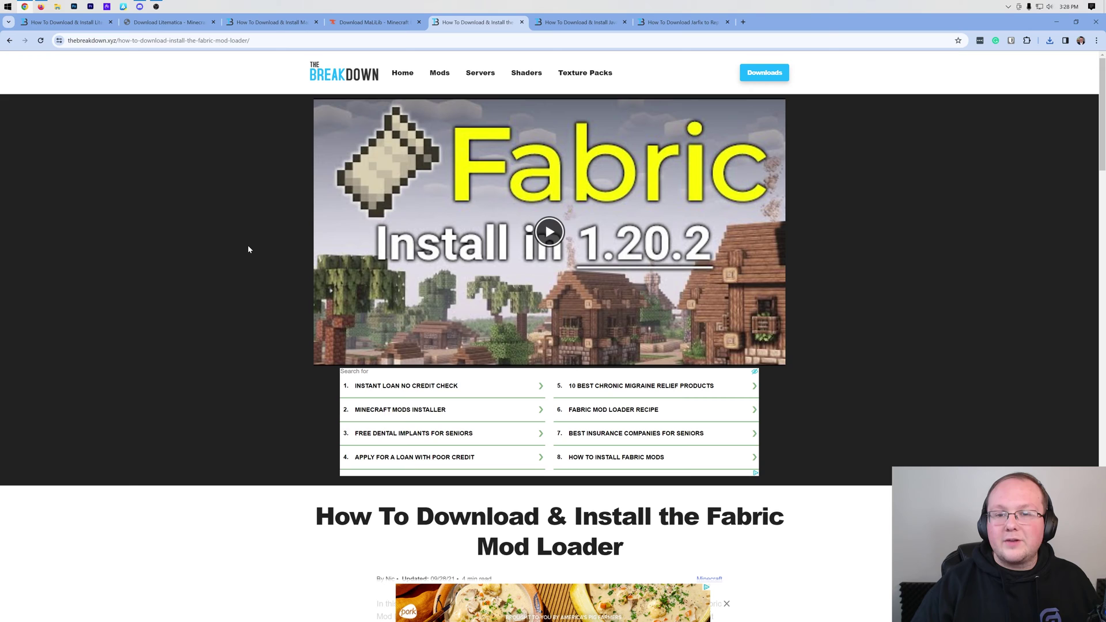
scroll(284, 218, "down", 7)
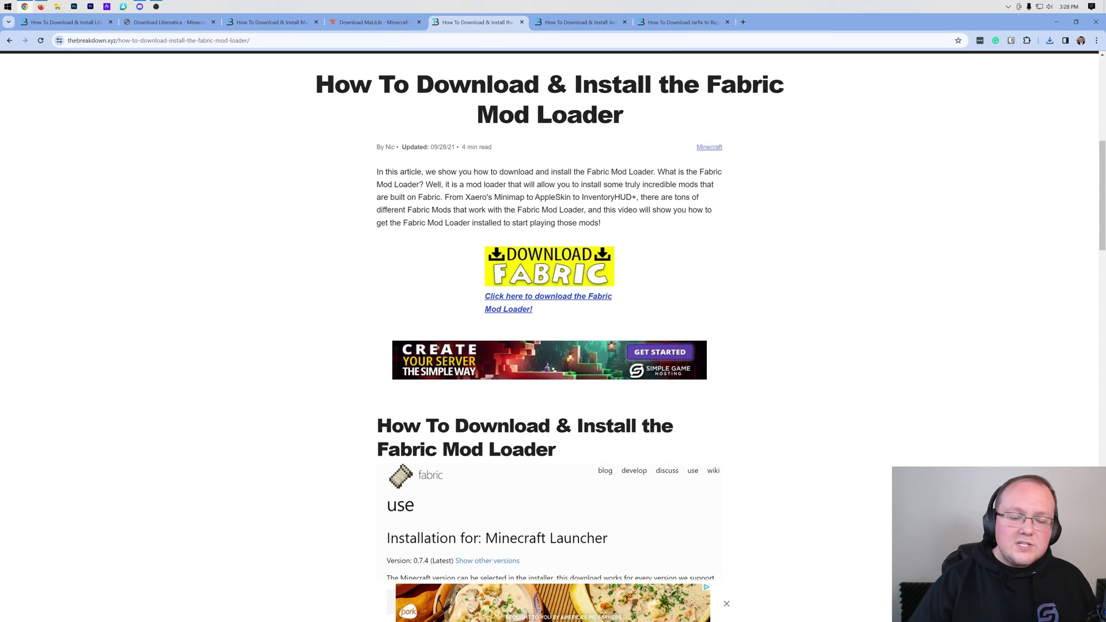
scroll(553, 334, "up", 3)
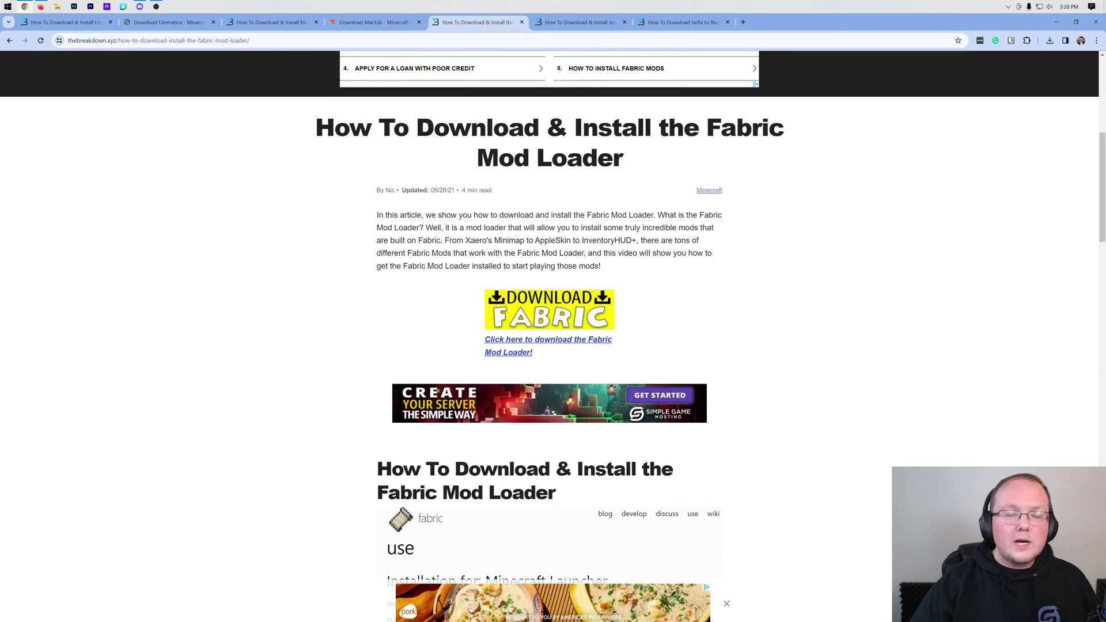
left_click(520, 317)
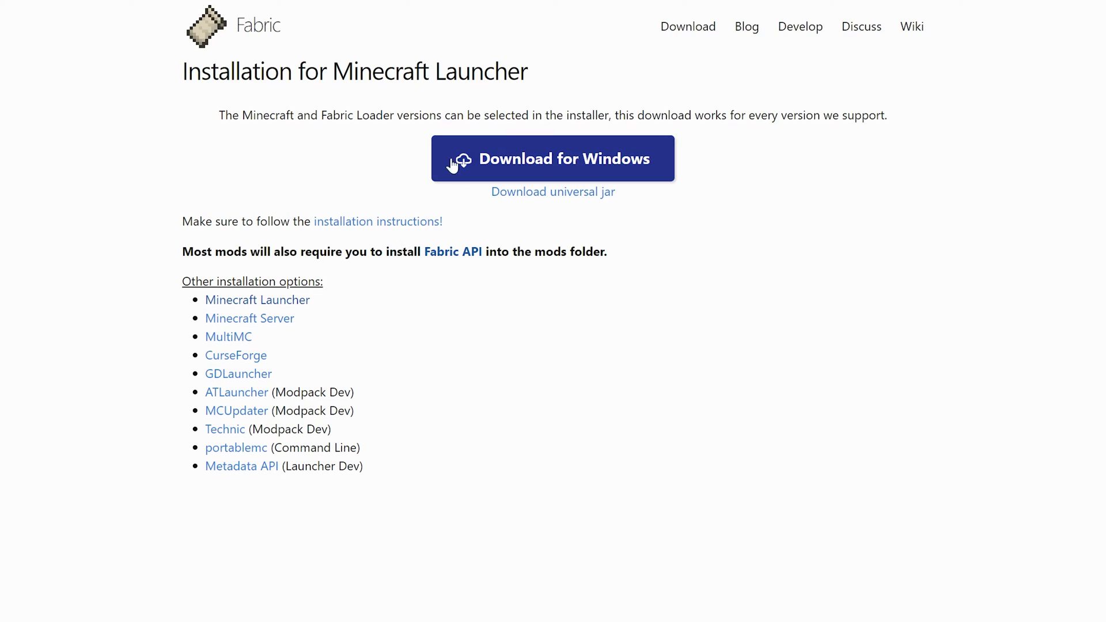
left_click(538, 195)
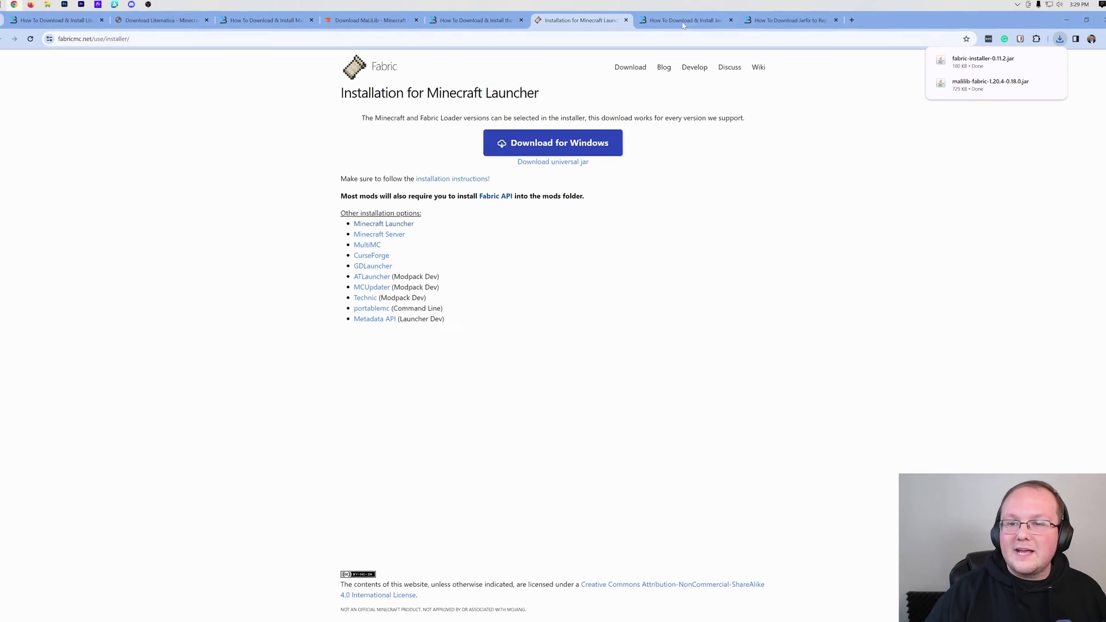
left_click(683, 23)
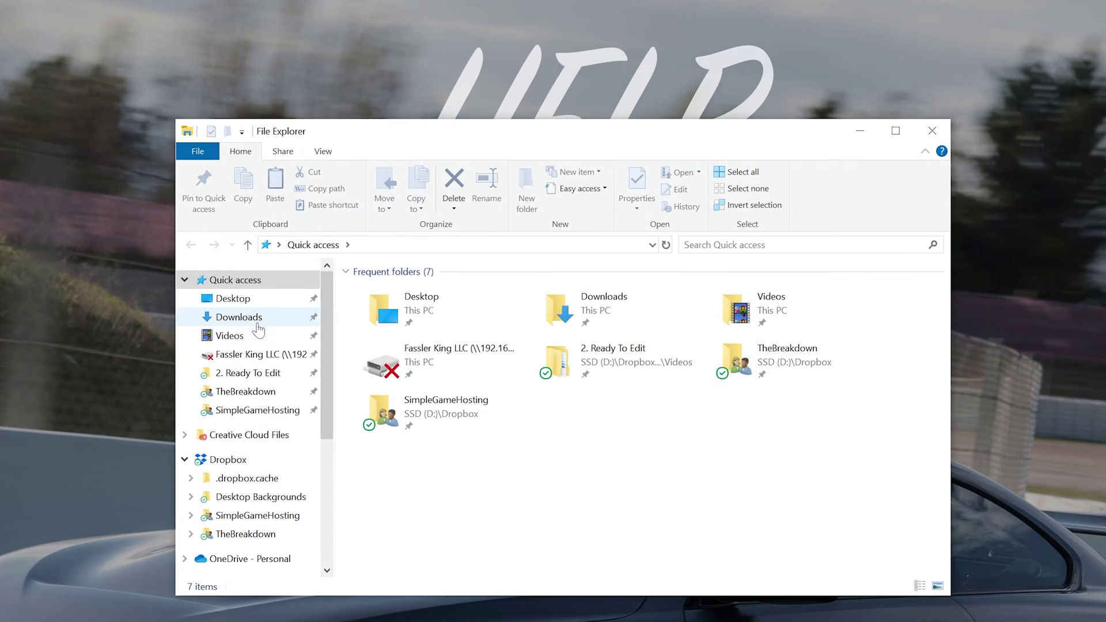
Step: Move fabric-installer-0.11.2.jar and the MaLiLib and Litematica jars from Downloads to the desktop
left_click(280, 279)
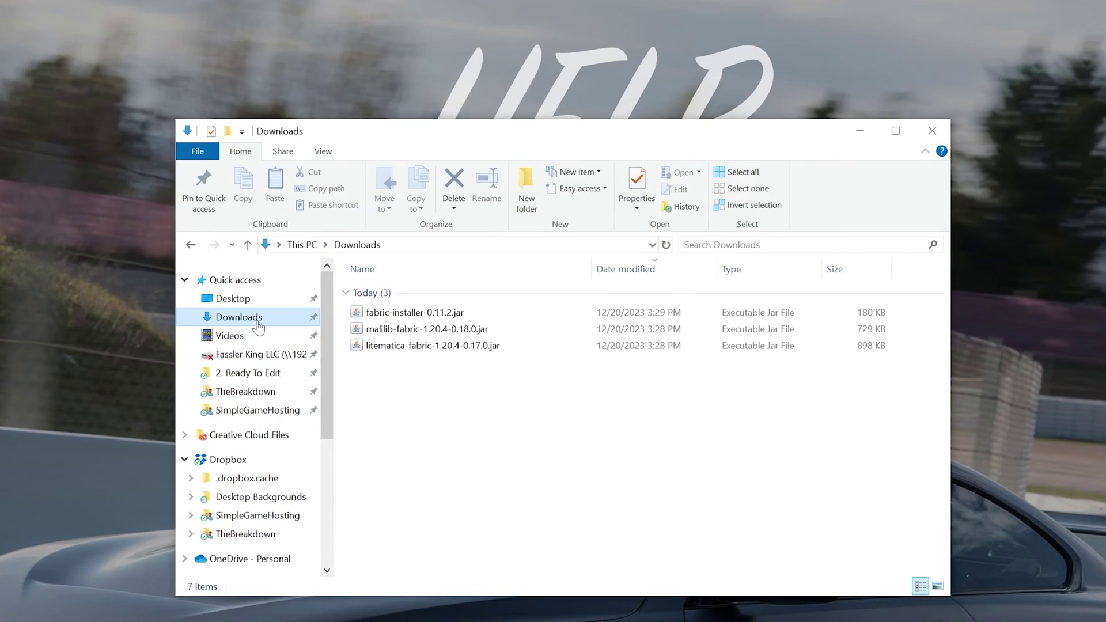
left_click_drag(431, 329, 423, 279)
left_click_drag(395, 321, 78, 155)
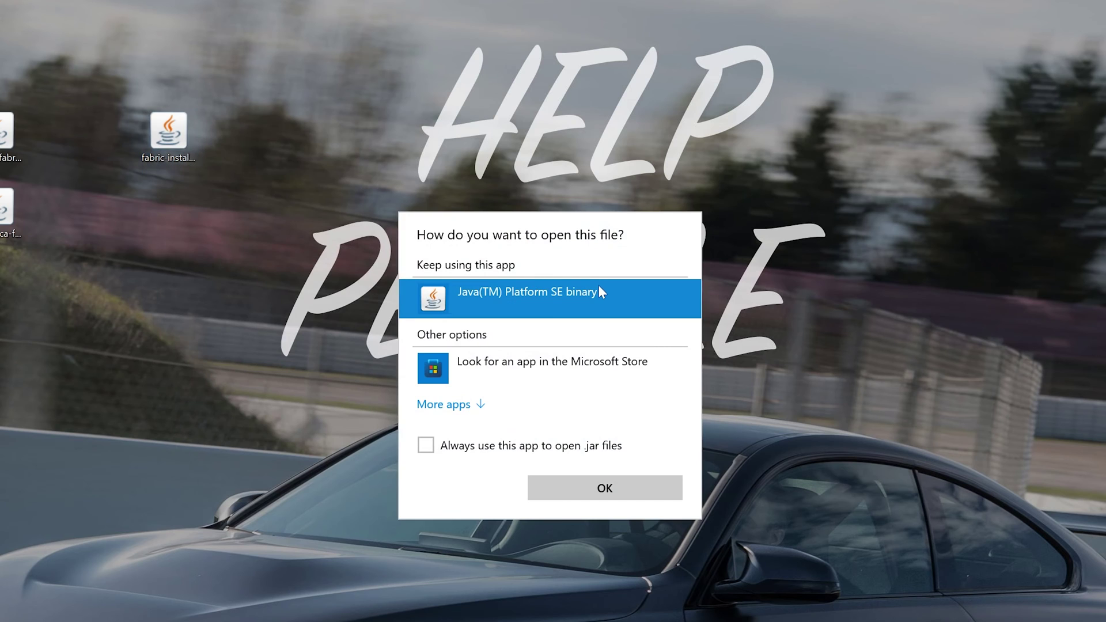
left_click(378, 340)
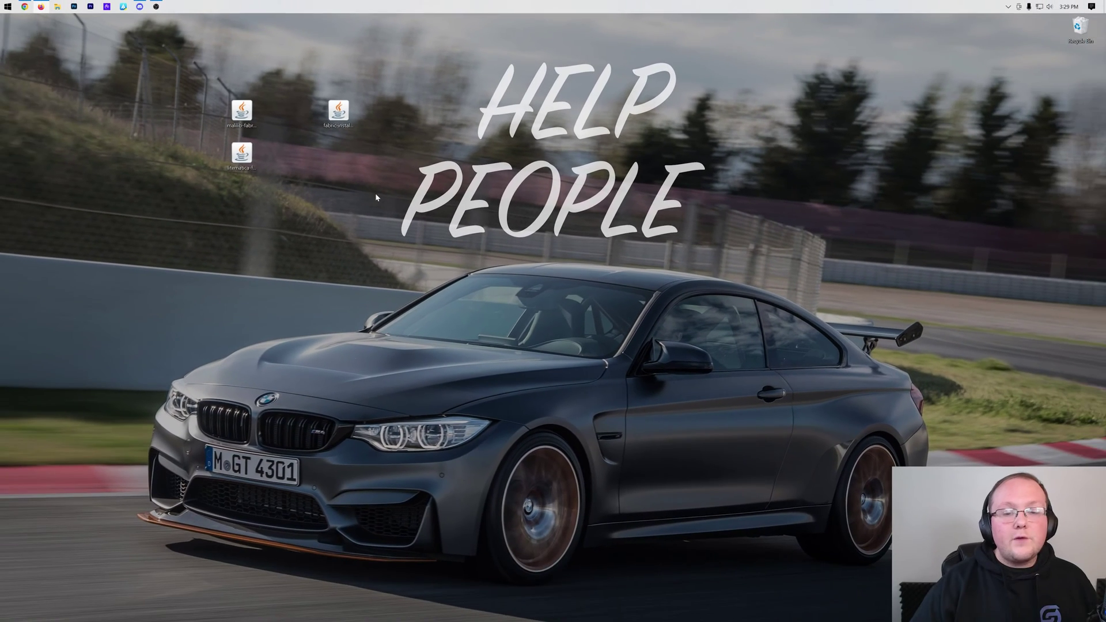
Step: Read through the Java download article in Chrome
left_click(24, 7)
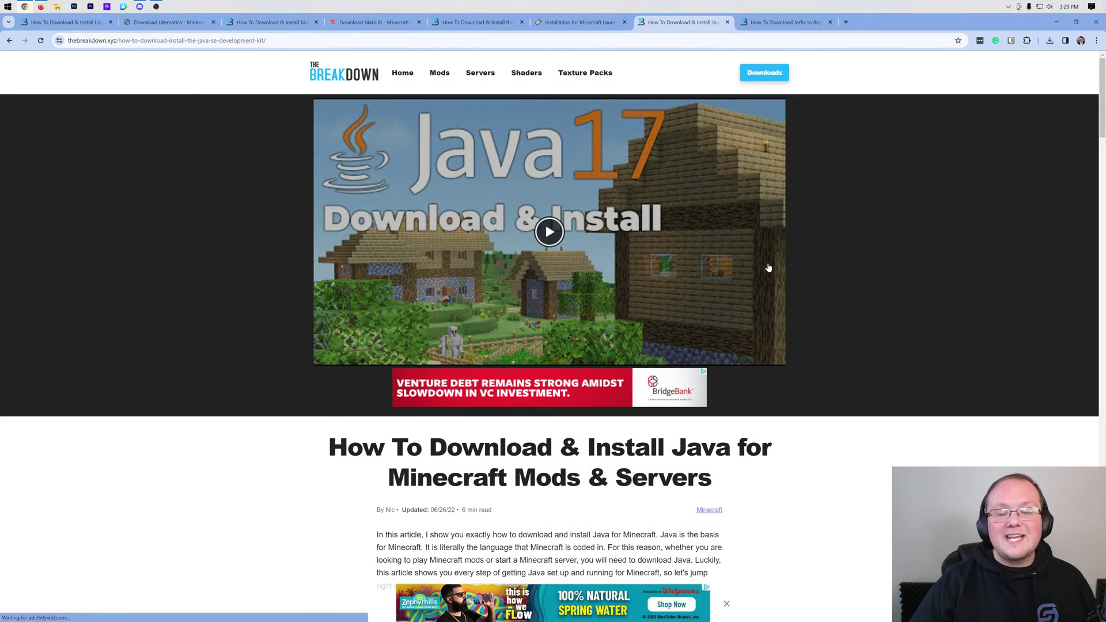
scroll(807, 282, "down", 3)
scroll(840, 296, "down", 5)
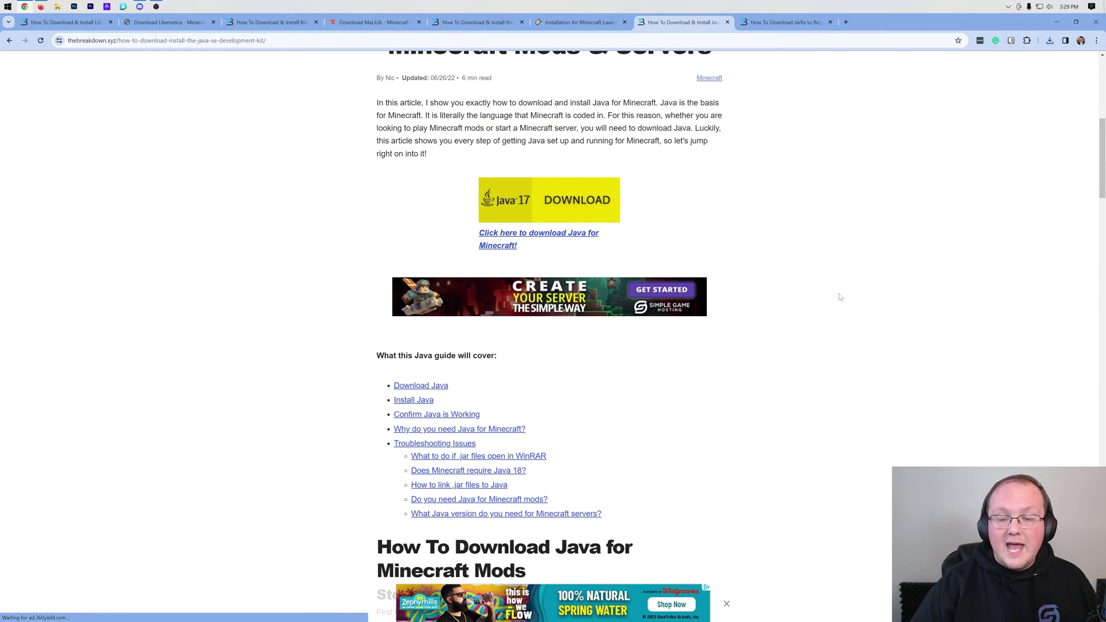
scroll(841, 296, "down", 3)
scroll(712, 334, "up", 8)
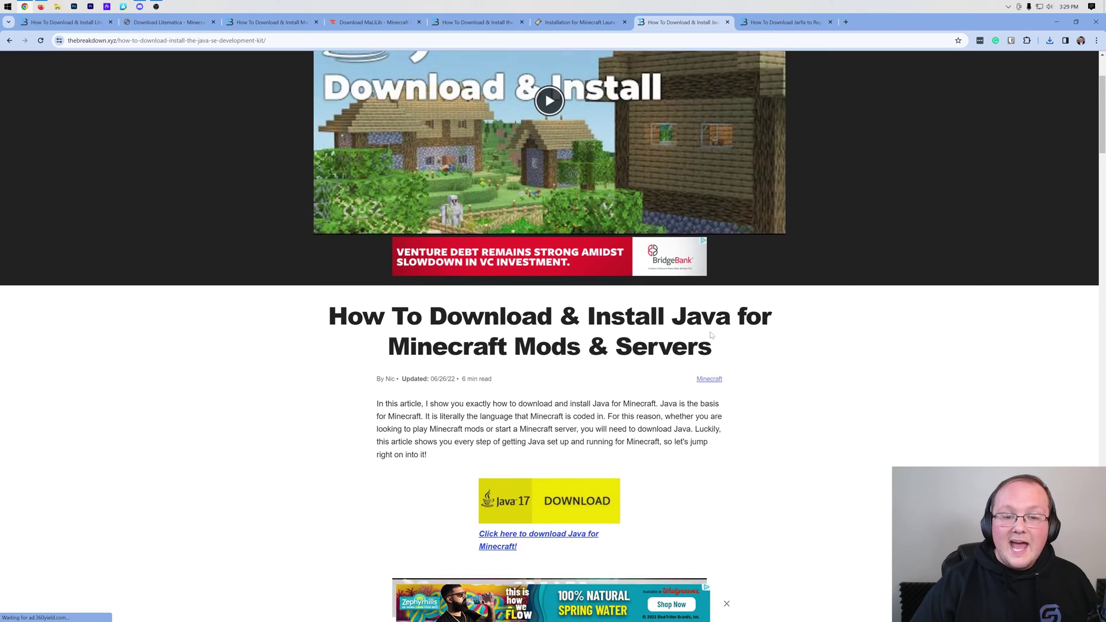
scroll(403, 305, "down", 1)
left_click_drag(388, 306, 580, 306)
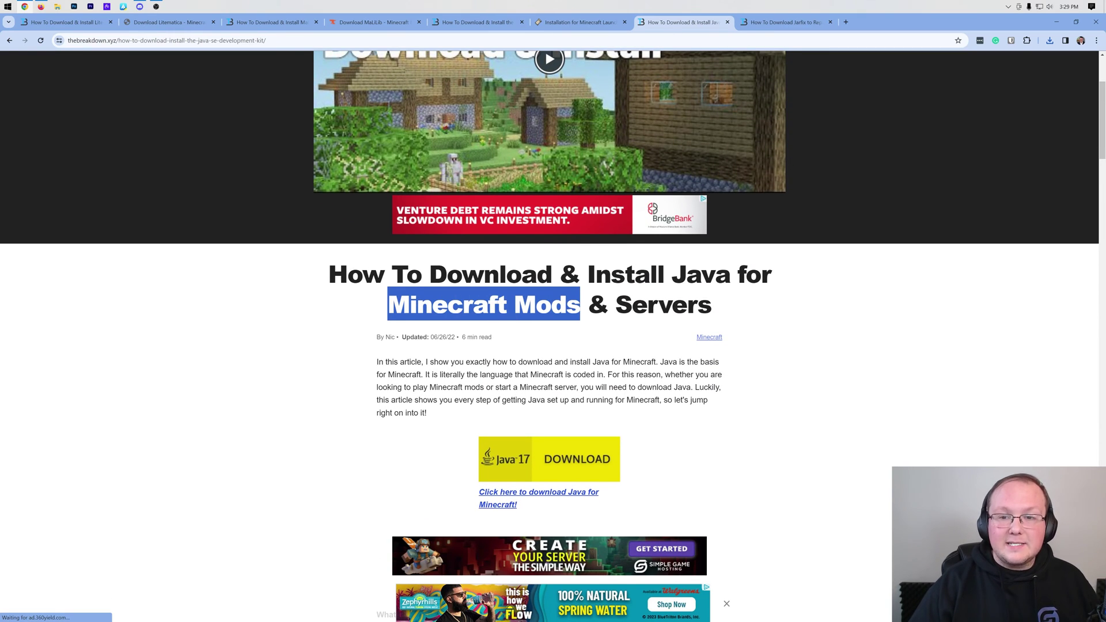
scroll(815, 338, "up", 3)
Step: Bring up the guide on repairing .jar files with Jarfix
key("ctrl+Tab")
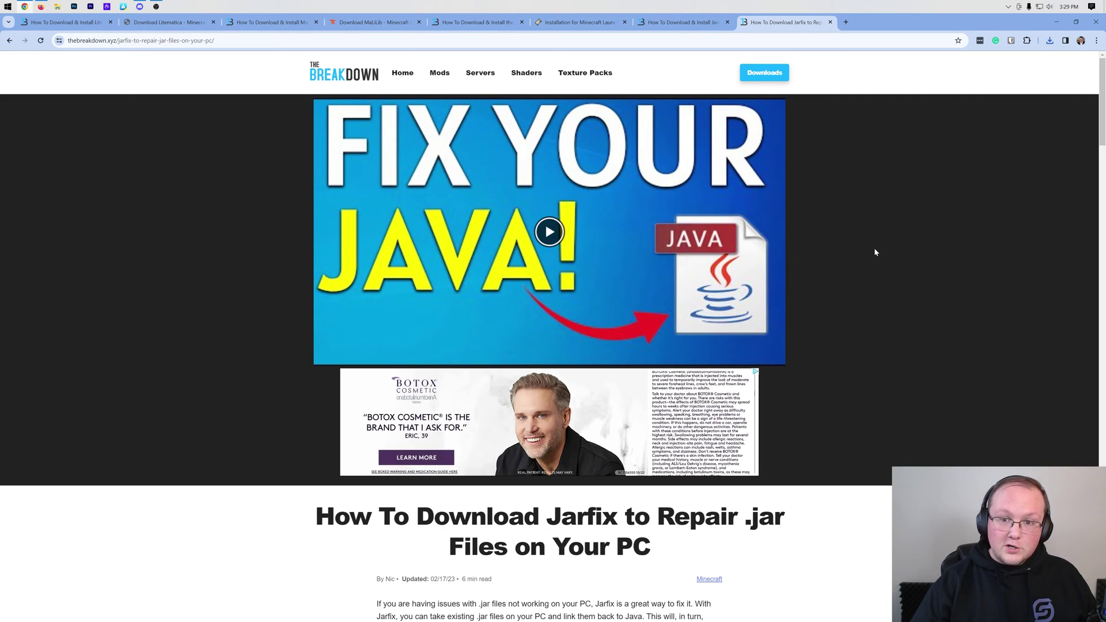
left_click(683, 22)
left_click(767, 27)
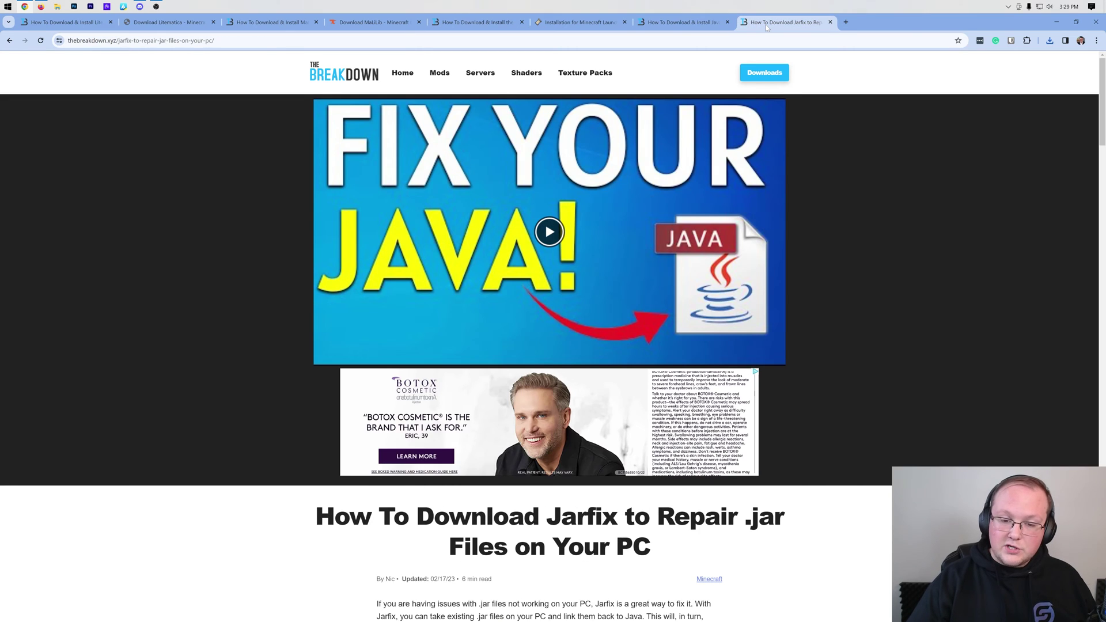
Step: Run the Fabric installer with Java and install loader 0.15.3 for Minecraft 1.20.4 with a profile
left_click(1054, 22)
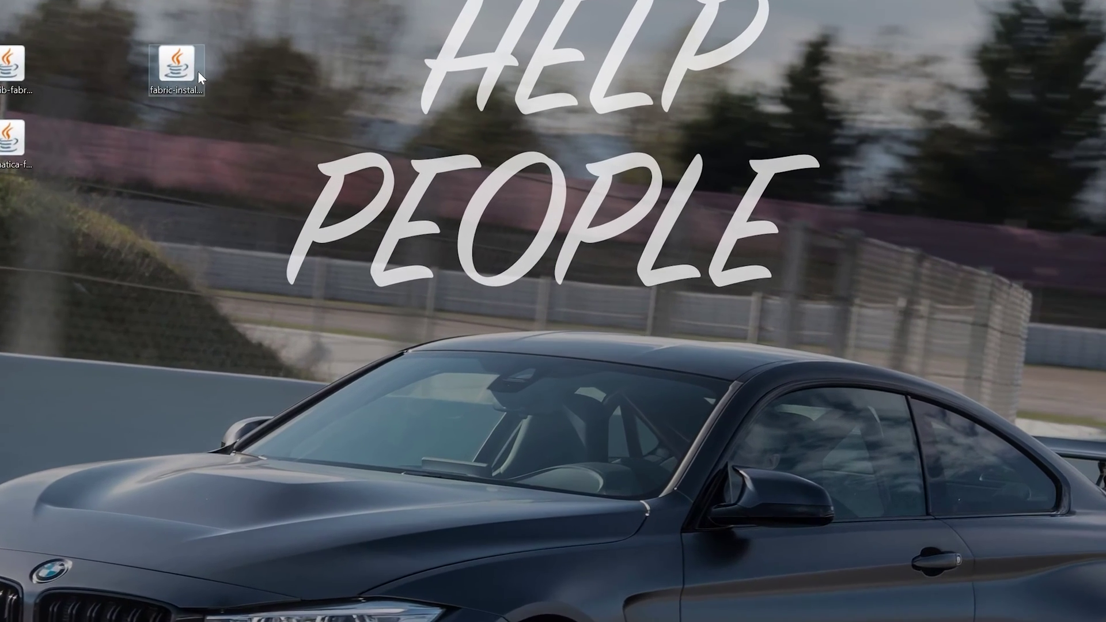
right_click(140, 57)
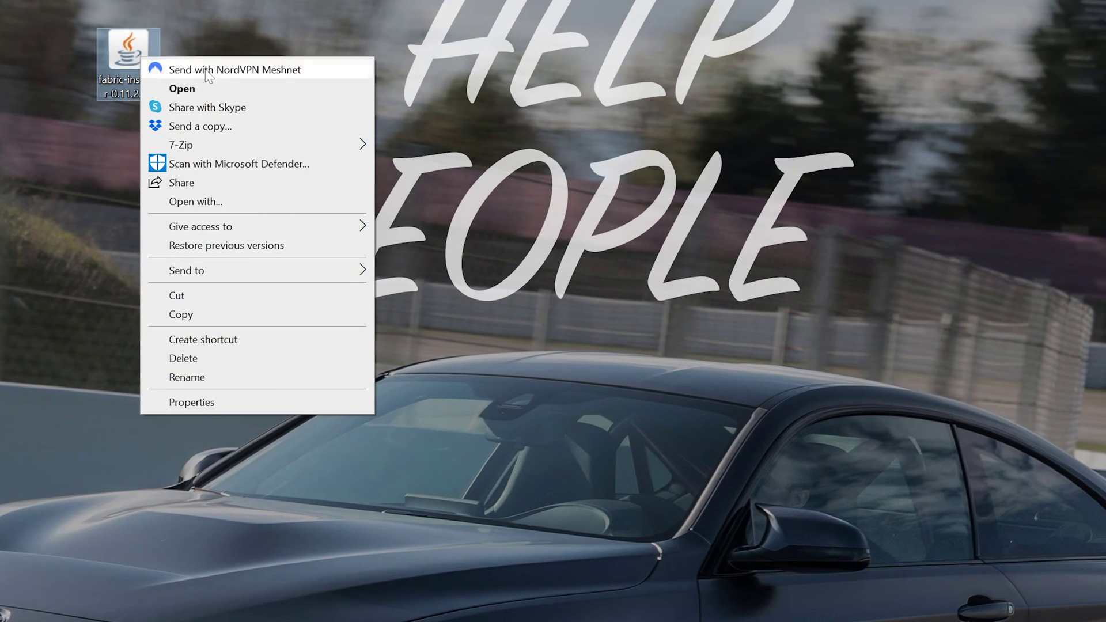
left_click(195, 201)
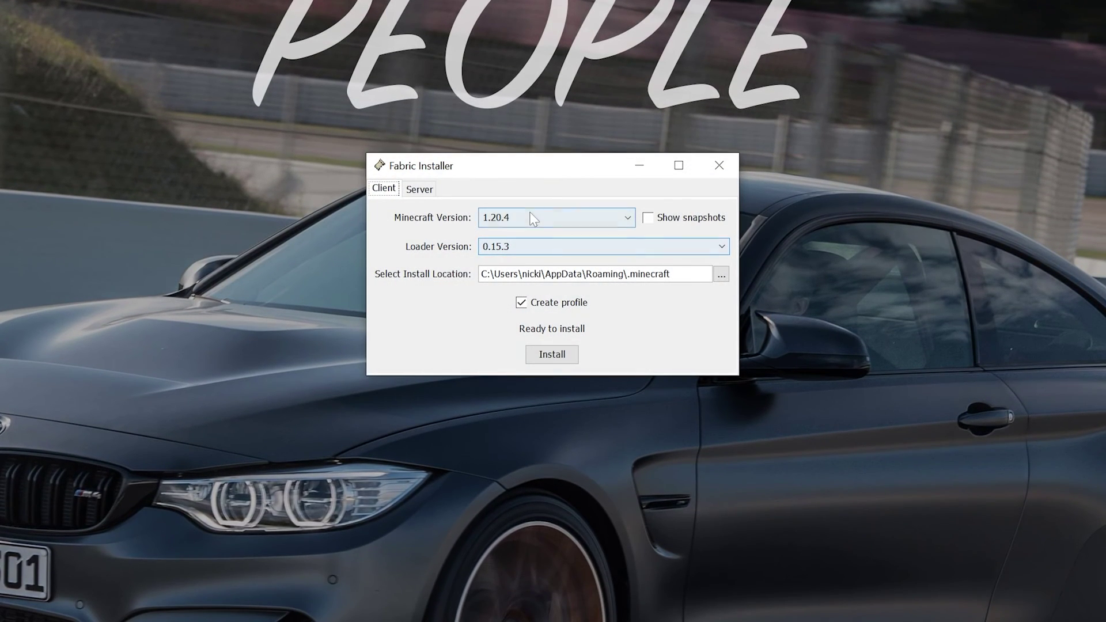
left_click(538, 217)
left_click(499, 236)
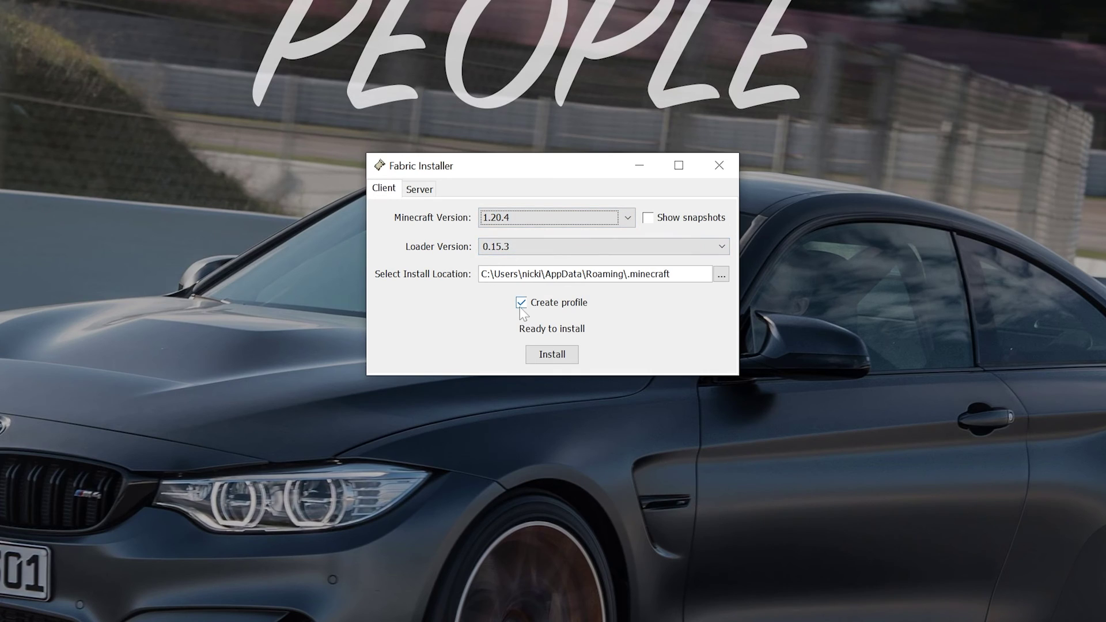
left_click(555, 353)
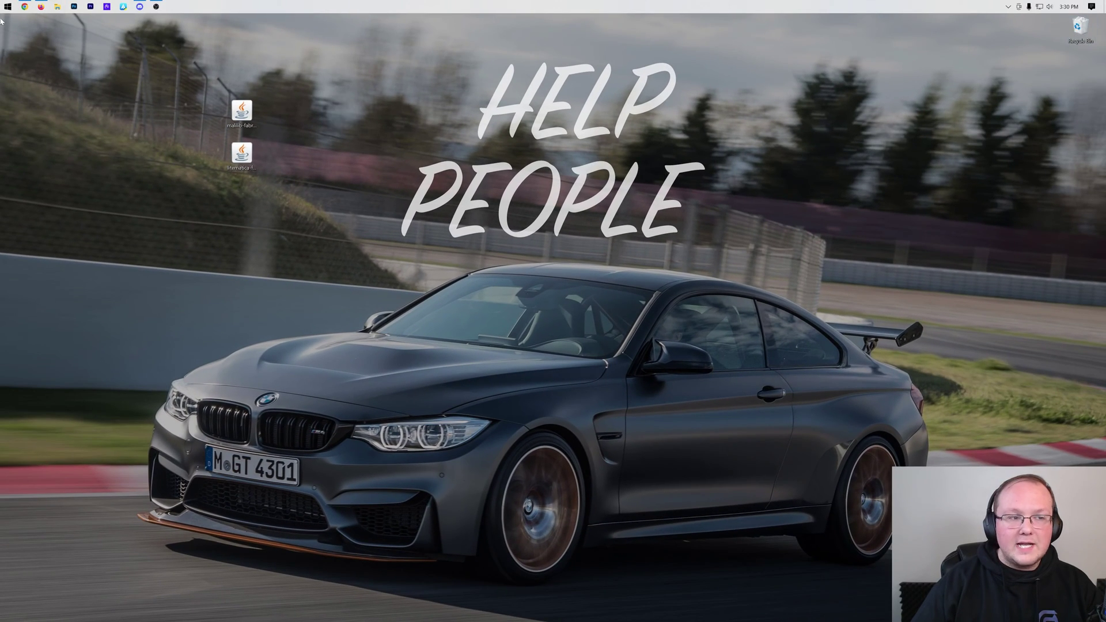
Step: Start Minecraft Launcher and list installations with Modded shown, including fabric-loader-1.20.4
left_click(7, 6)
left_click(206, 56)
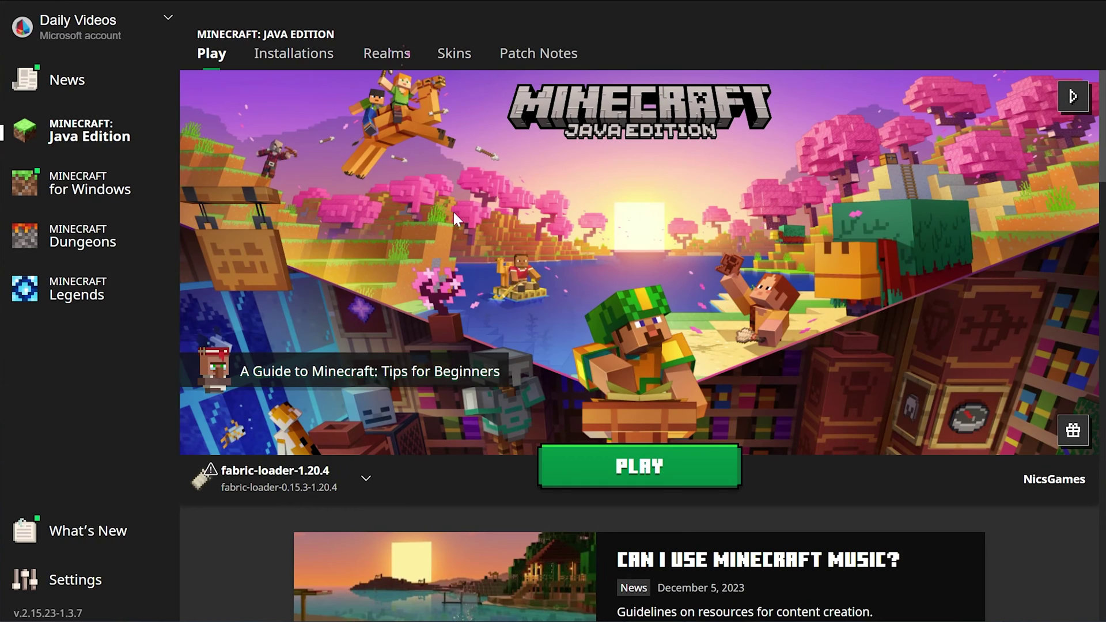
left_click(282, 62)
mouse_move(350, 242)
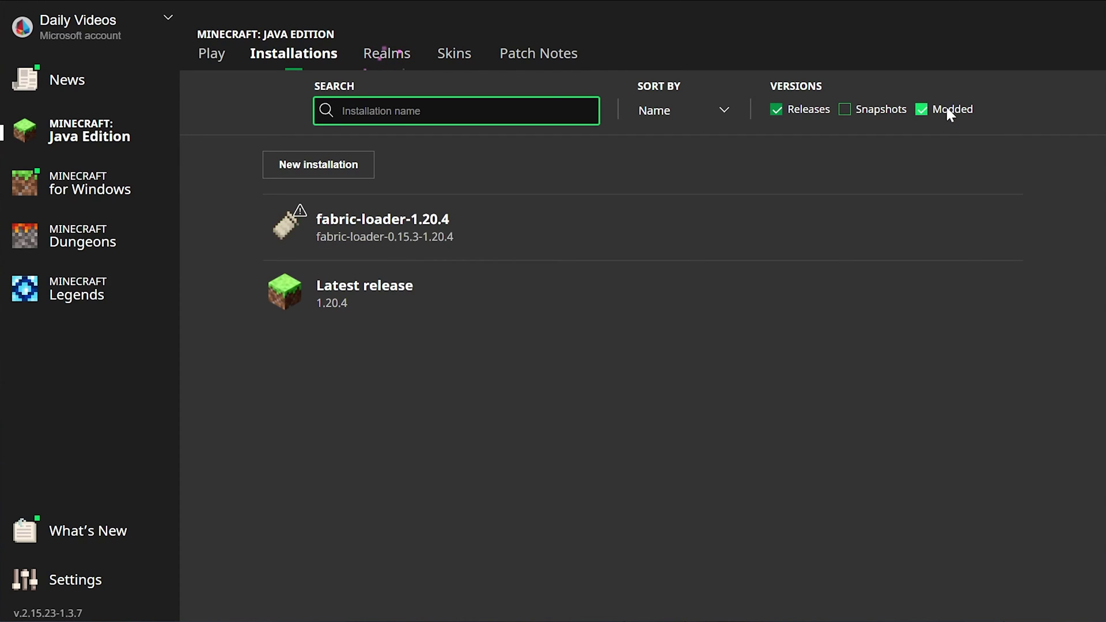
double_click(950, 114)
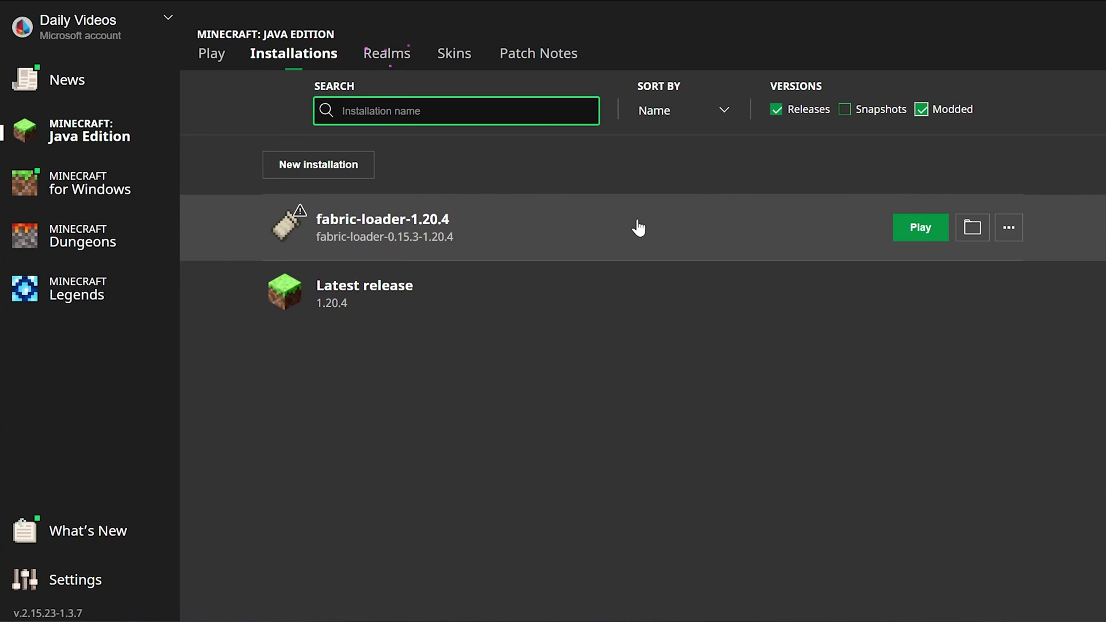
Step: Create installation 'SimpleGameHosting.com' using fabric-loader-0.15.3-1.20.4 at 2560×1440
left_click(316, 165)
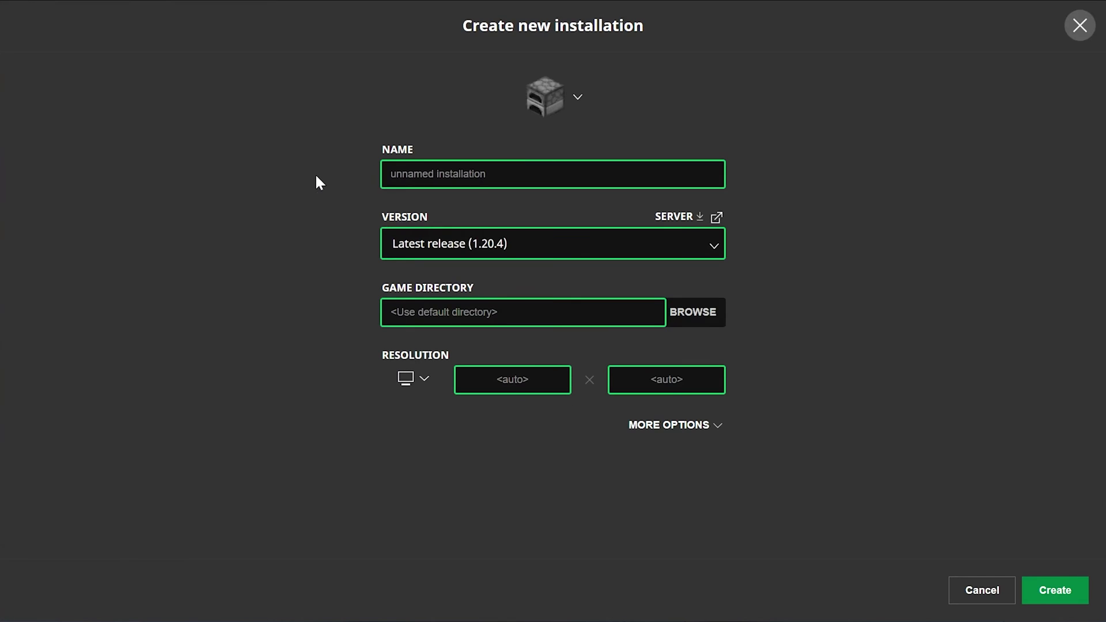
type("SimpleGameHosting.com")
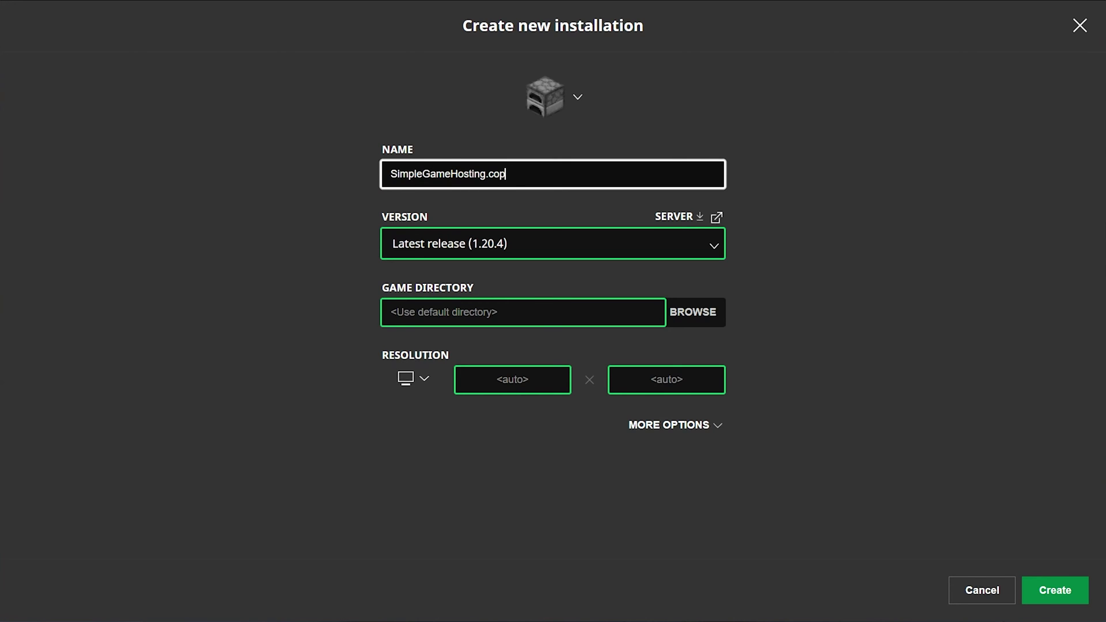
left_click(553, 244)
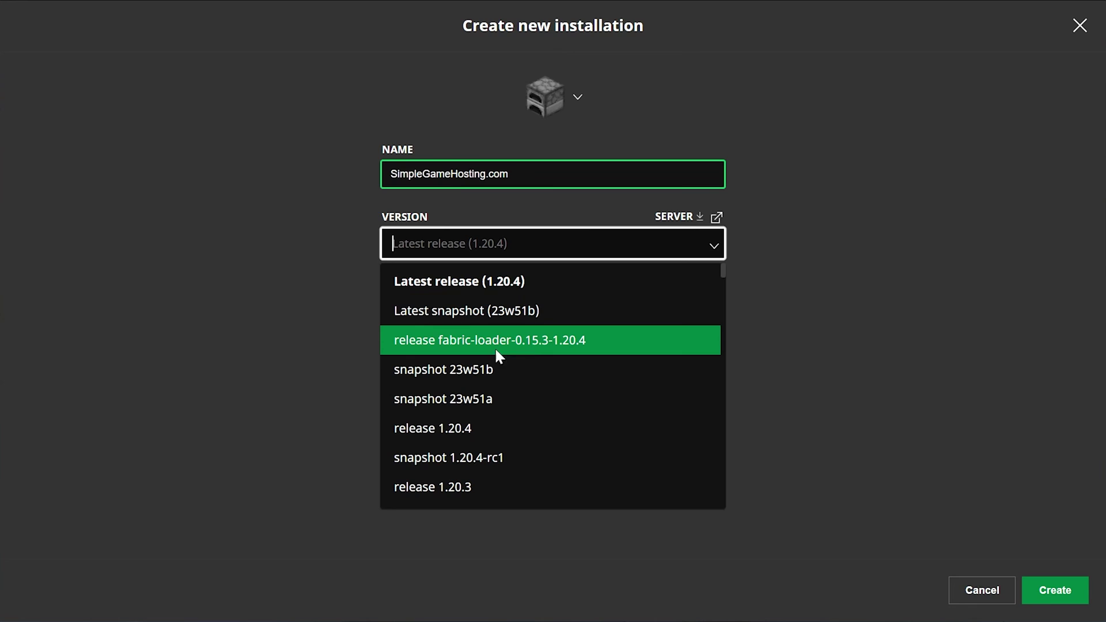
left_click(528, 348)
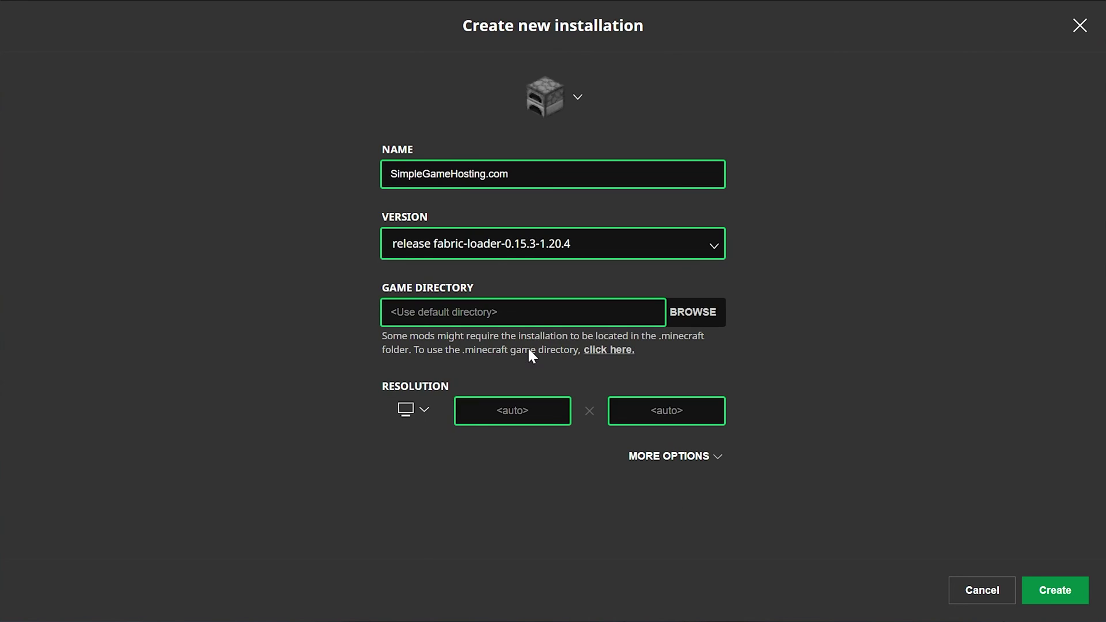
left_click(430, 409)
left_click(407, 371)
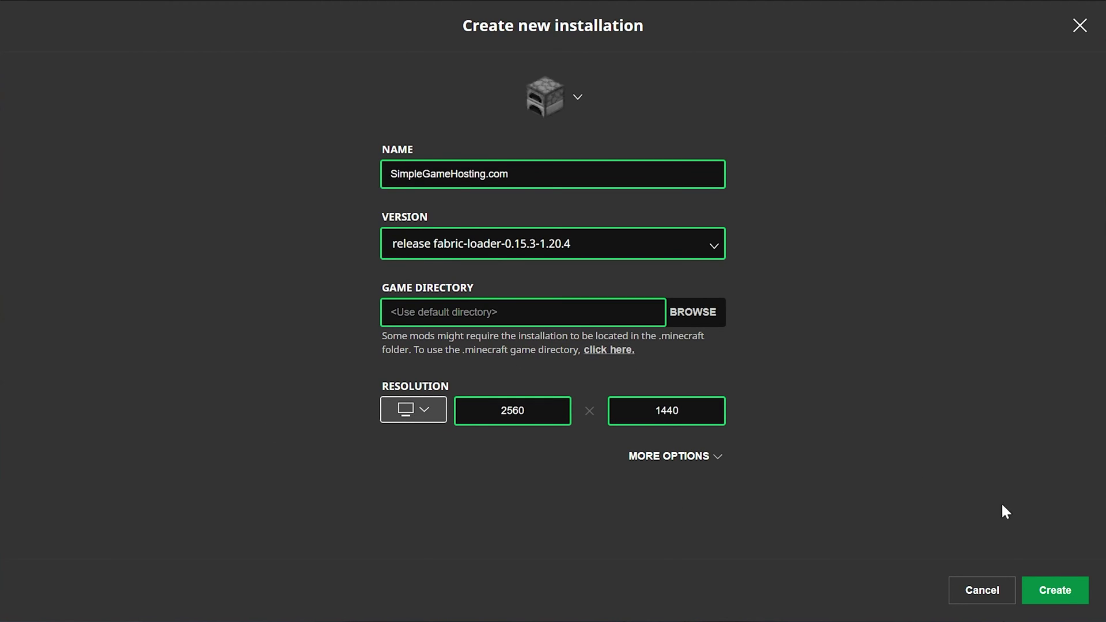
left_click(1055, 590)
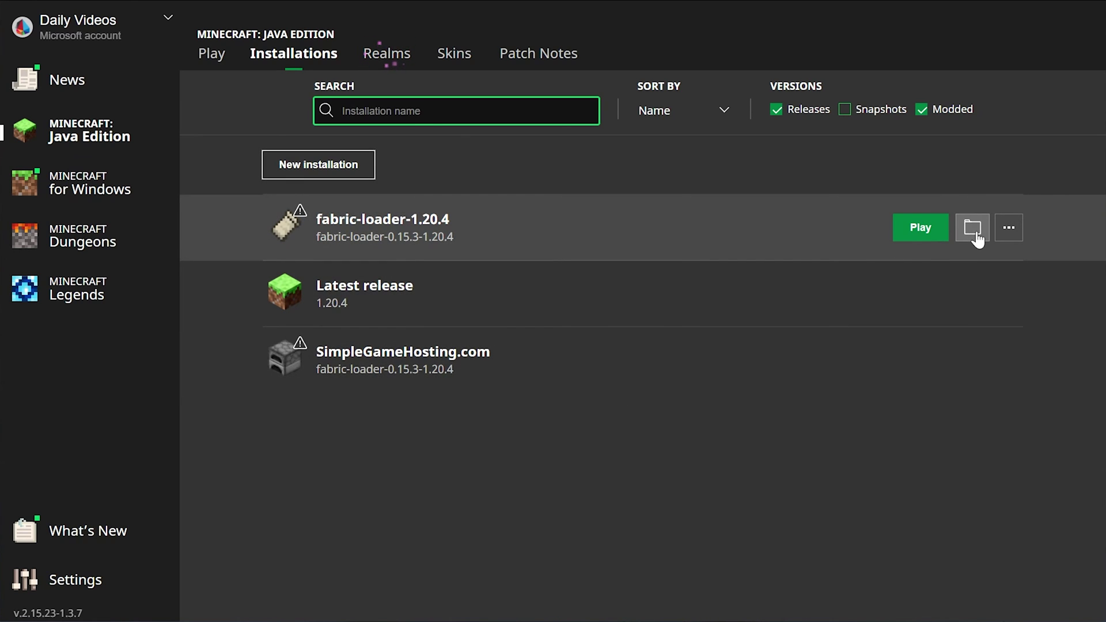
Step: Create a new folder named 'mods' inside .minecraft
left_click(974, 229)
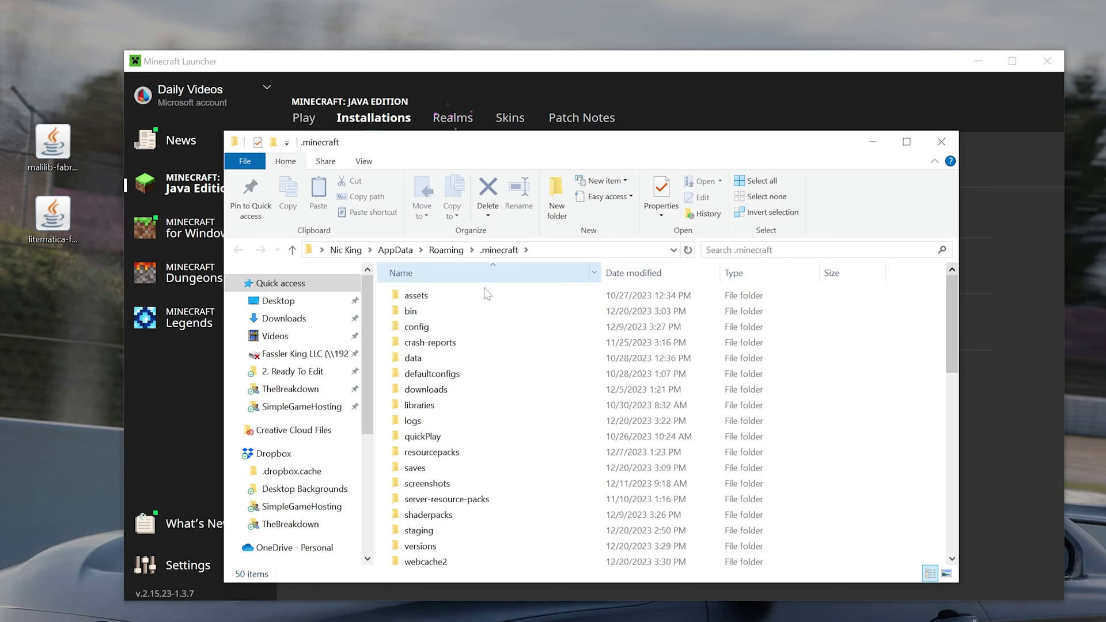
scroll(449, 452, "down", 1)
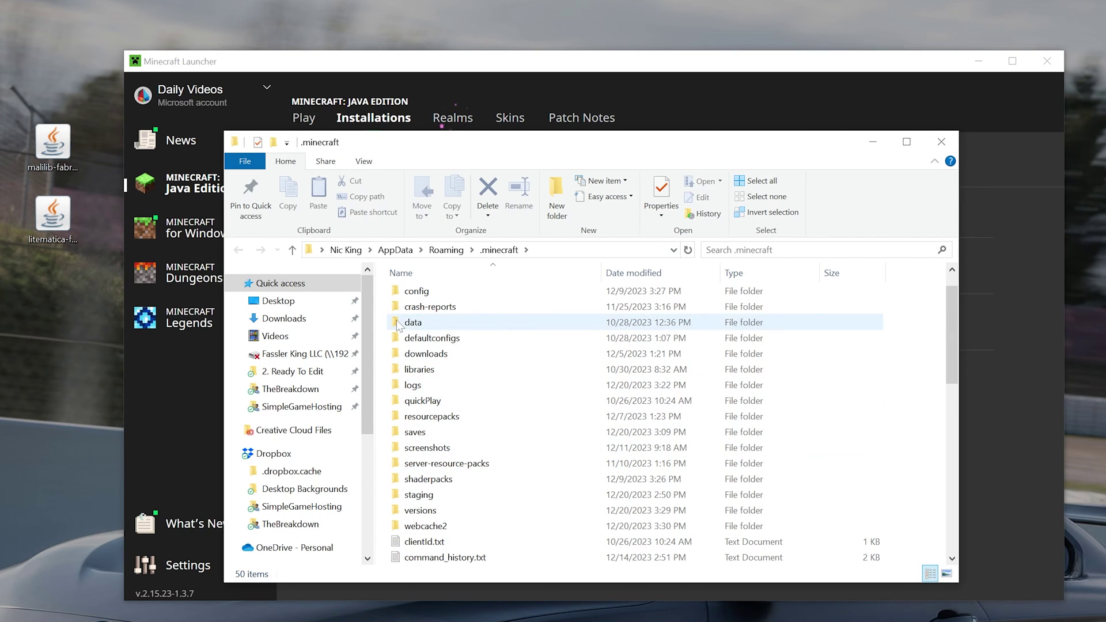
right_click(381, 292)
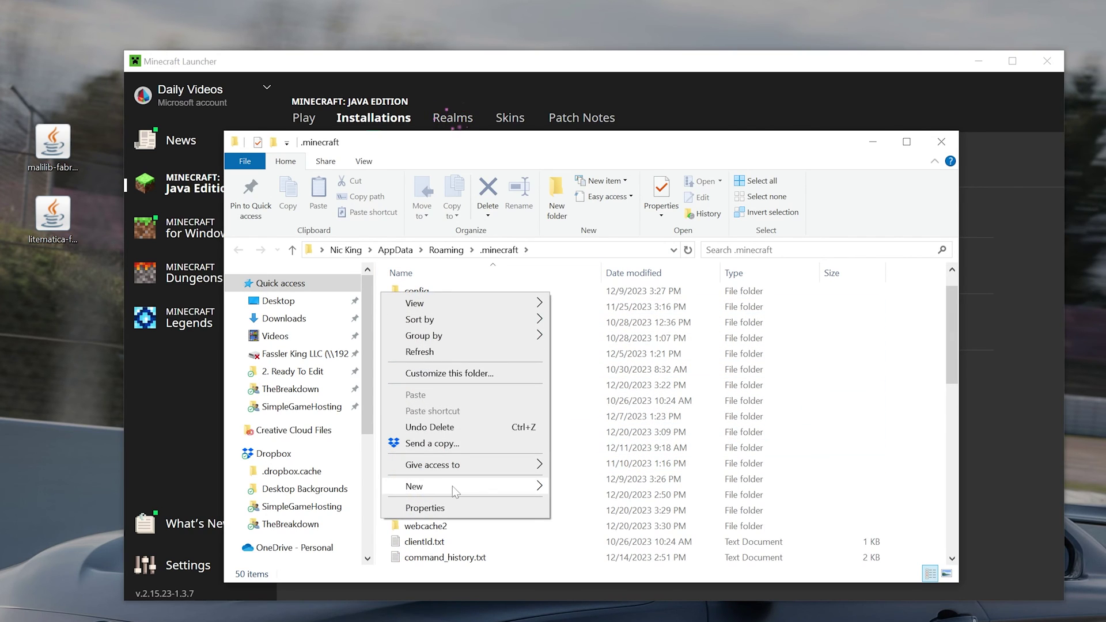
mouse_move(450, 486)
left_click(610, 487)
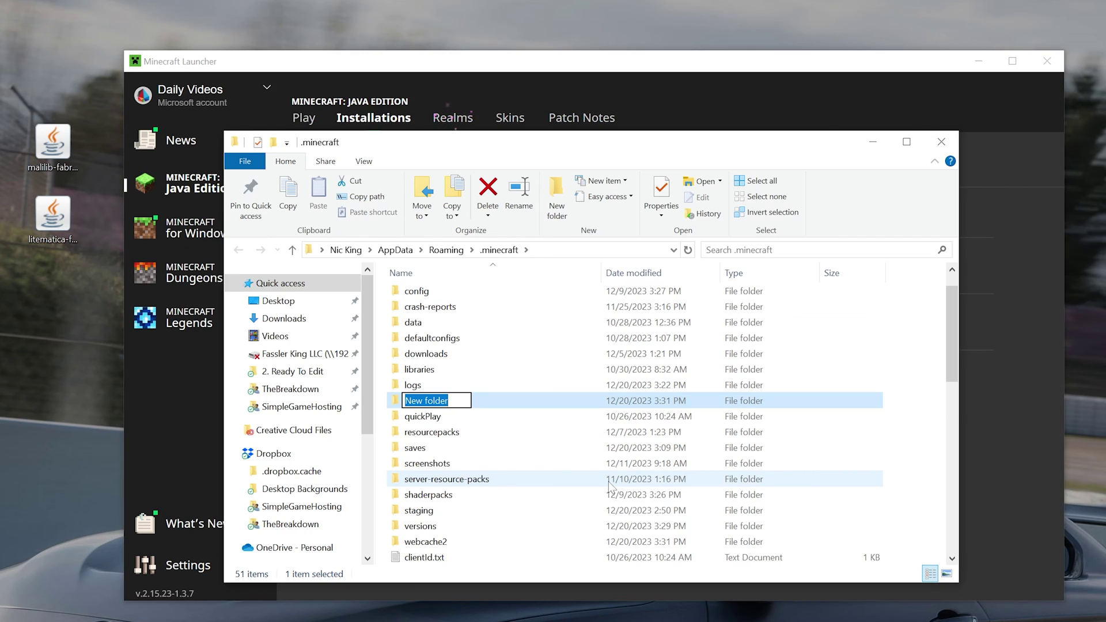
type("mods")
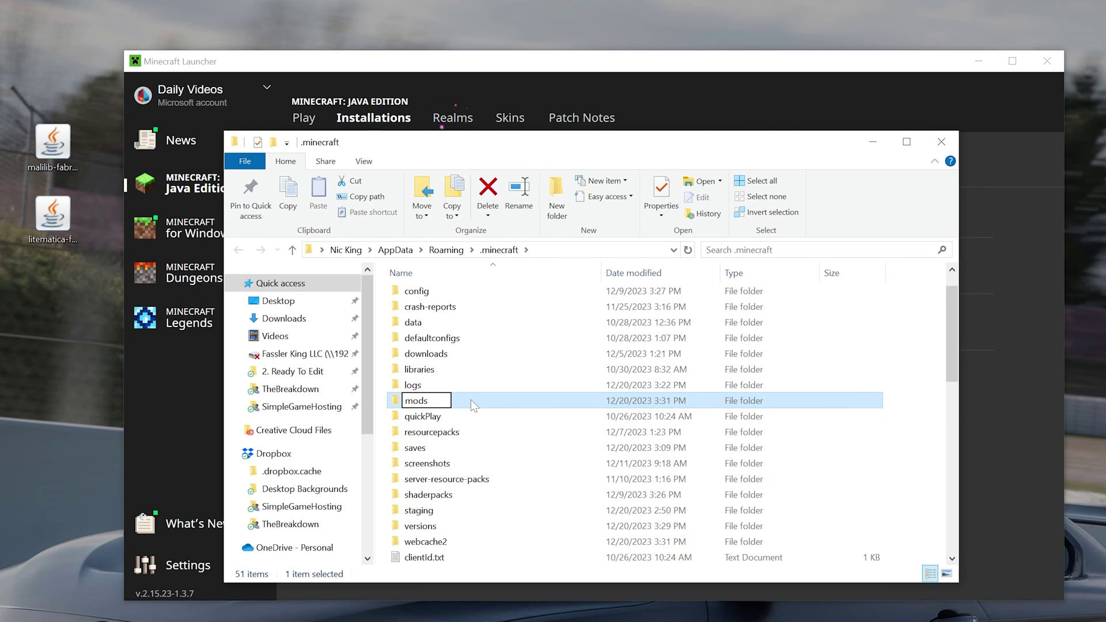
key("Return")
Step: Move the MaLiLib and Litematica jar files from the desktop into the mods folder
double_click(471, 400)
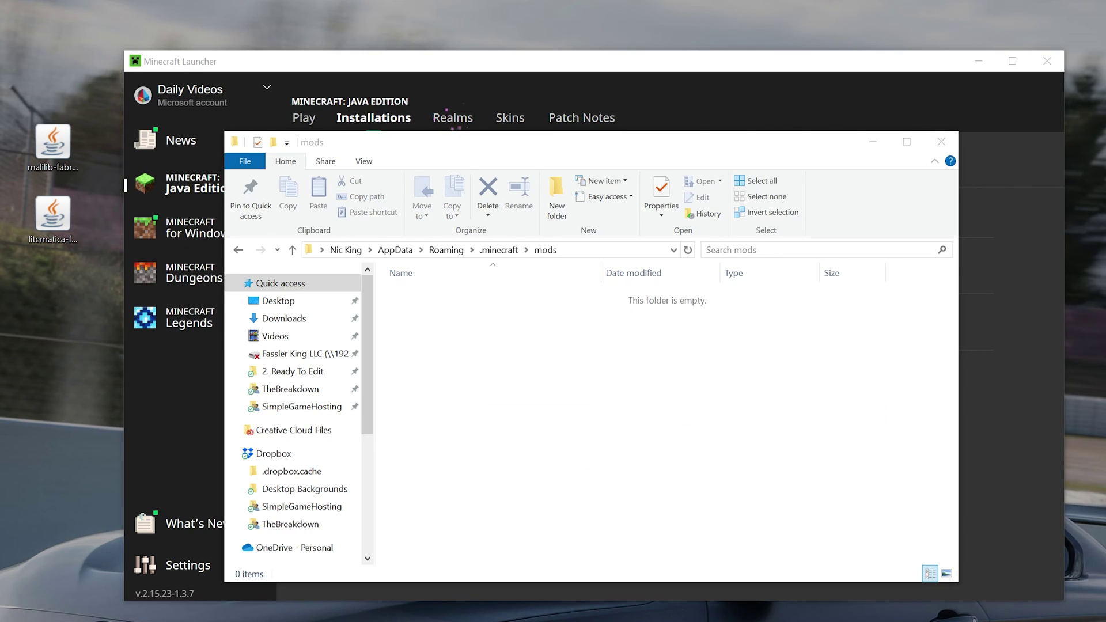
left_click_drag(17, 116, 87, 265)
mouse_move(53, 219)
left_mouse_down()
mouse_move(502, 323)
mouse_move(496, 339)
left_mouse_up()
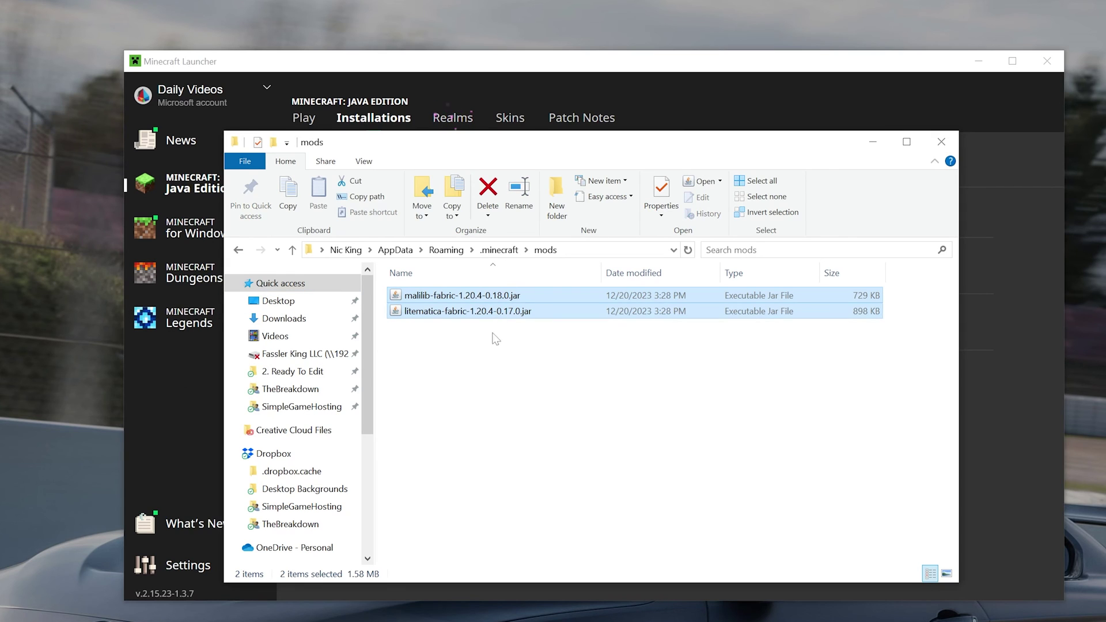
left_click(481, 364)
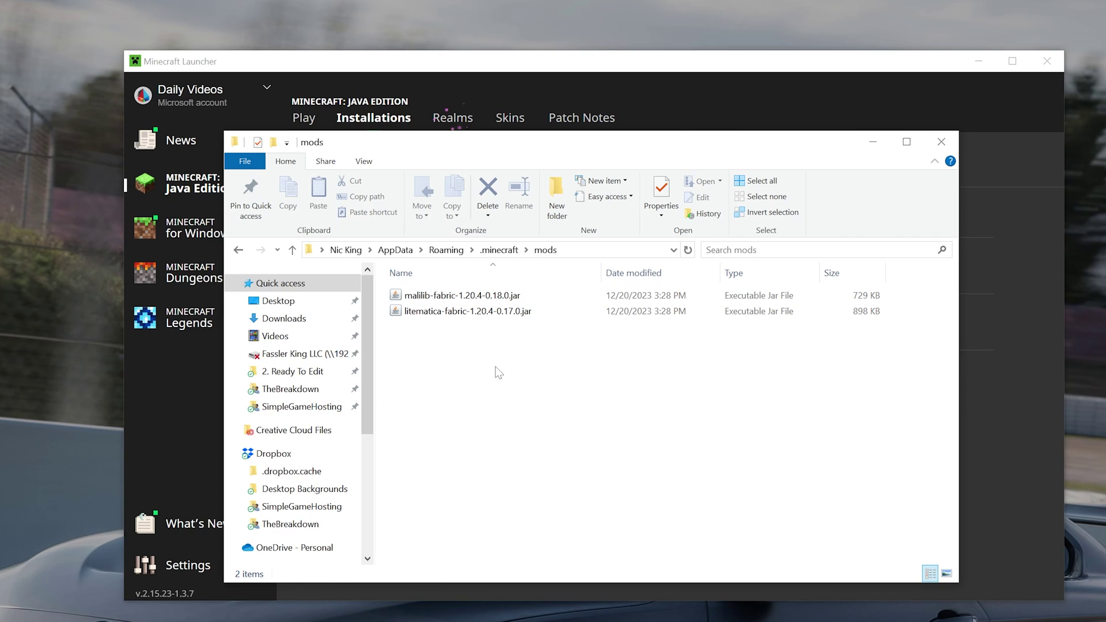
Step: Close the mods folder and launch fabric-loader-1.20.4, accepting the modded-game warning
left_click(942, 142)
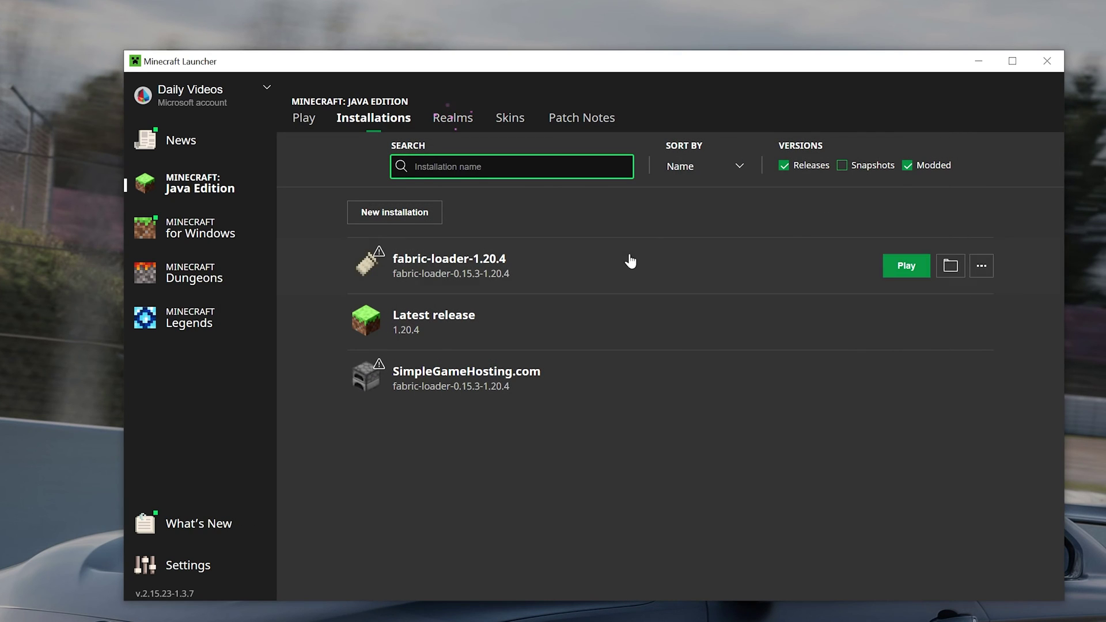
left_click(902, 378)
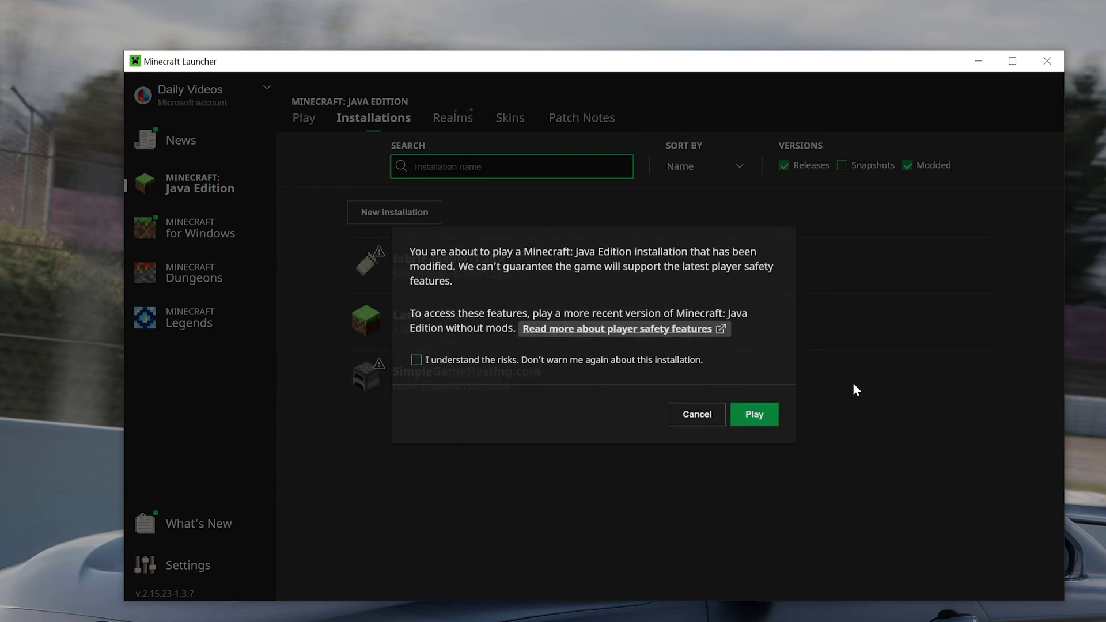
left_click(755, 418)
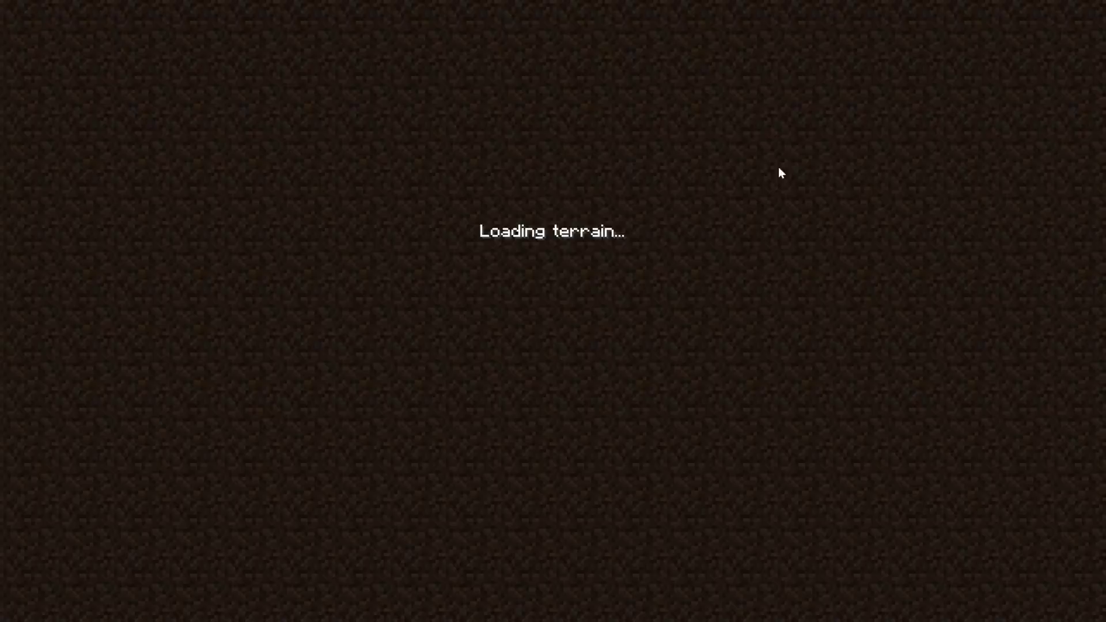
Step: Walk toward the crafting table, then bring up the Litematica main menu with M
key("w")
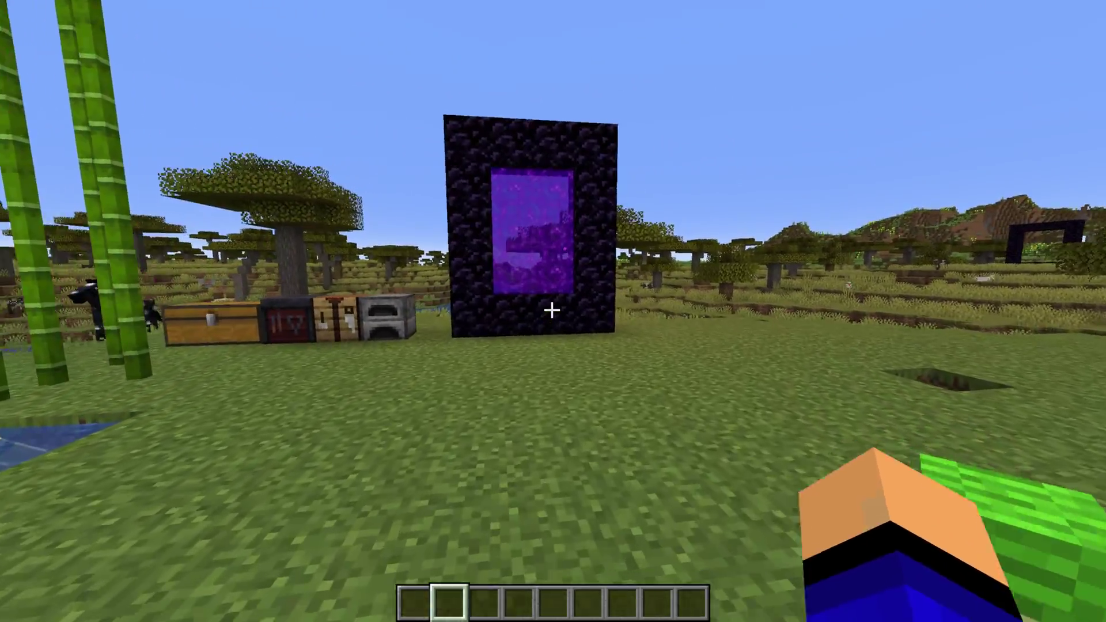
key("w")
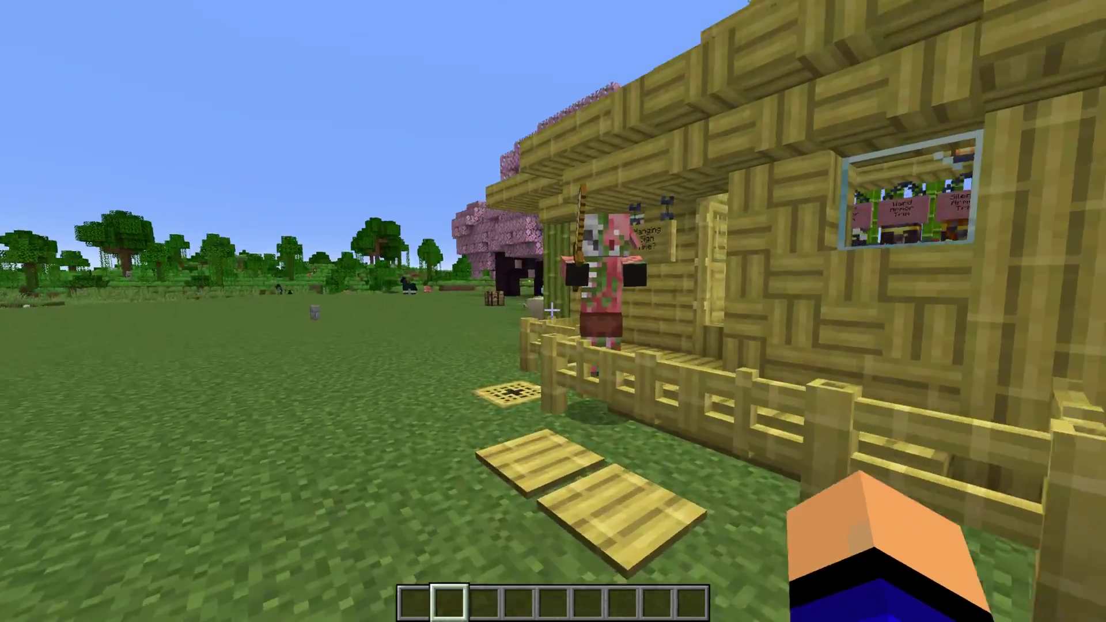
key("w")
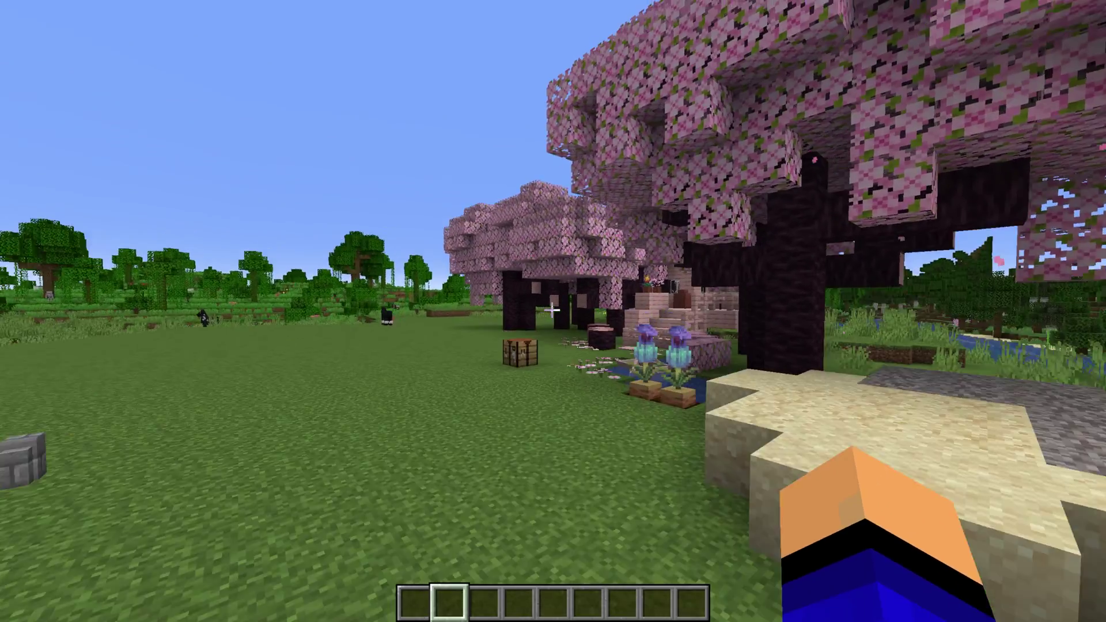
key("w")
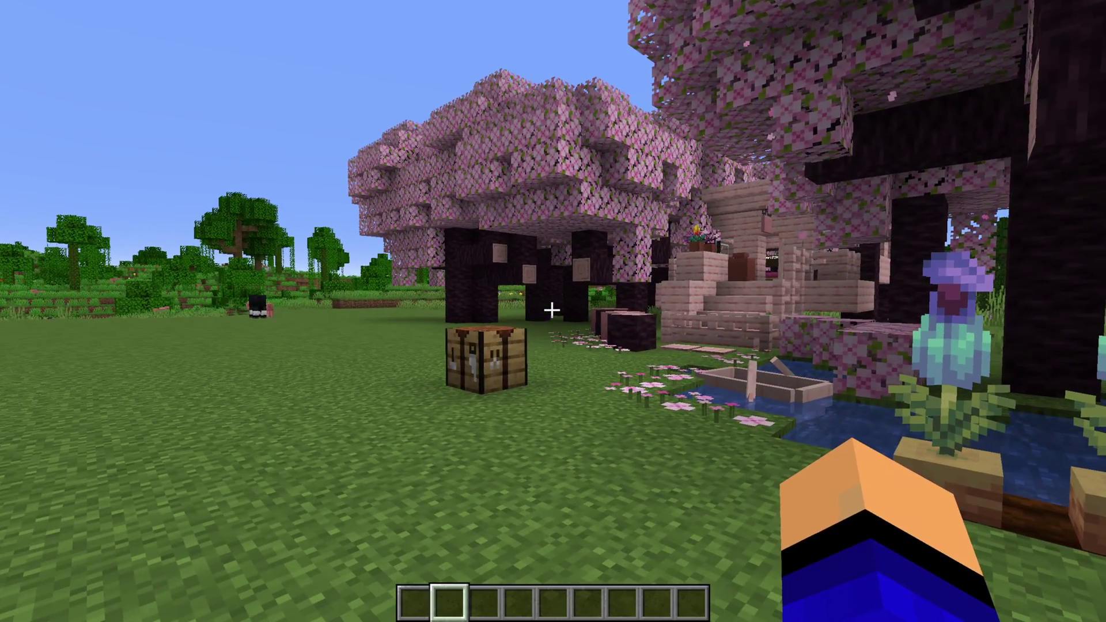
key("w")
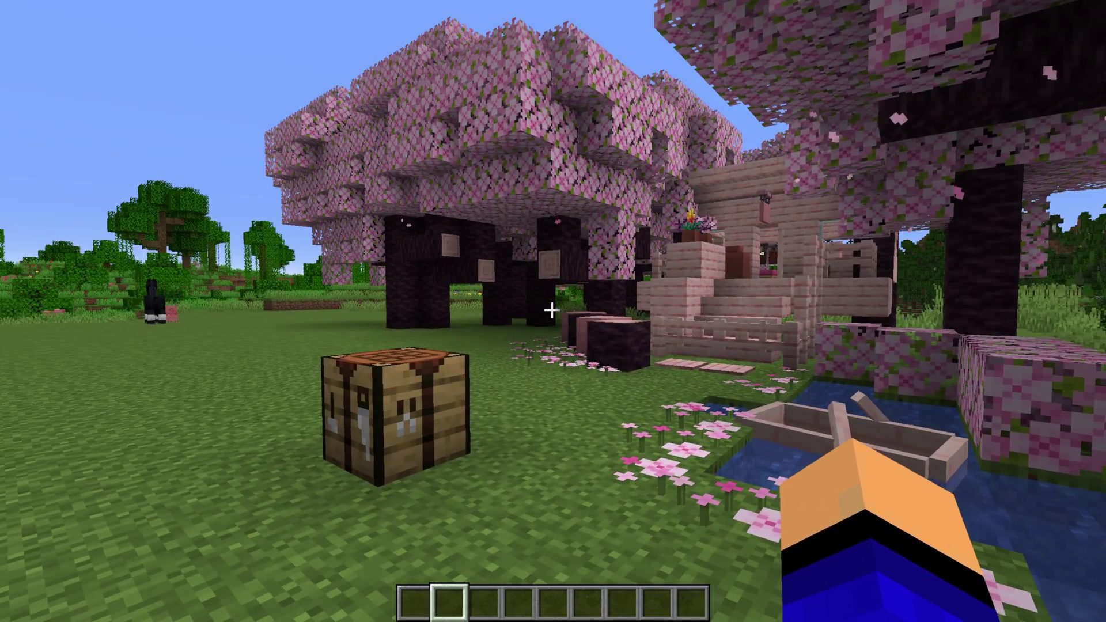
key("m")
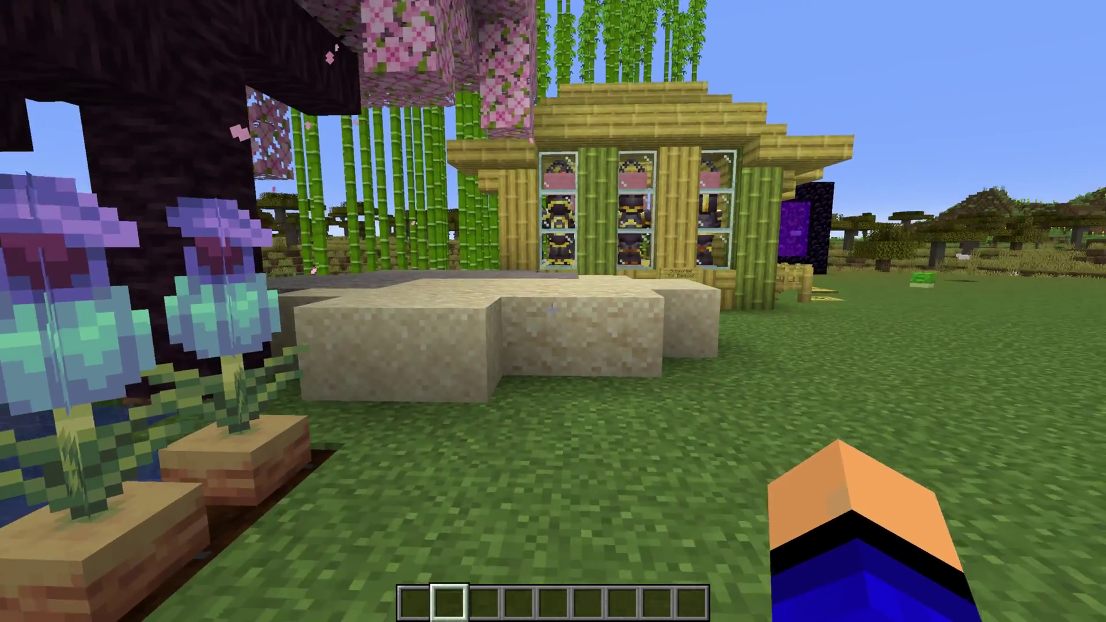
Step: Walk past the bamboo house, cherry trees and pond to the nether portal
key("w")
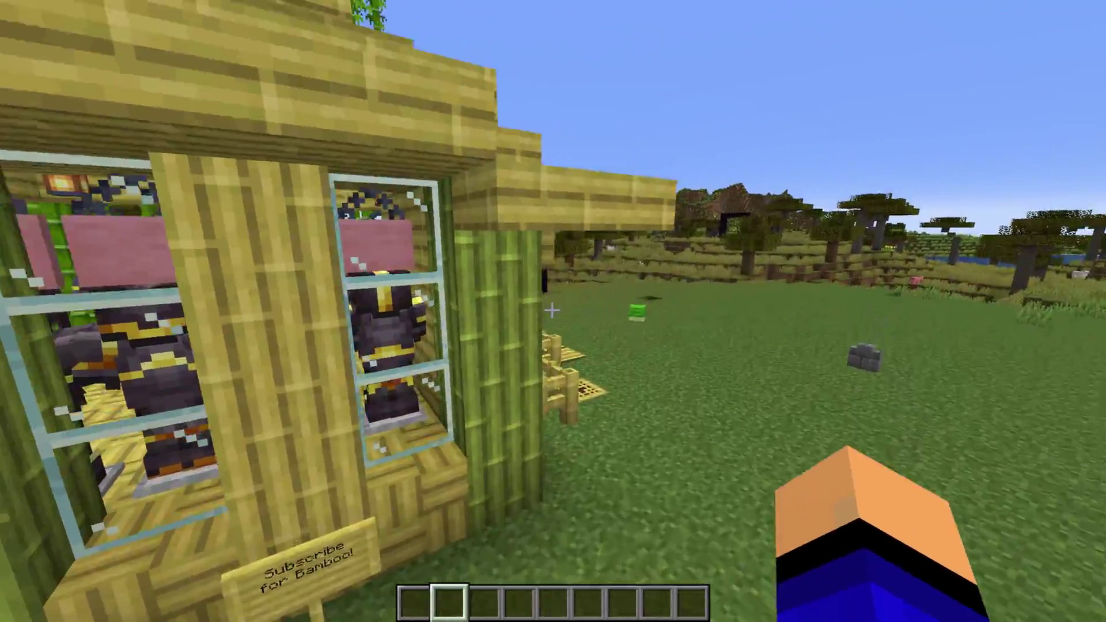
key("w")
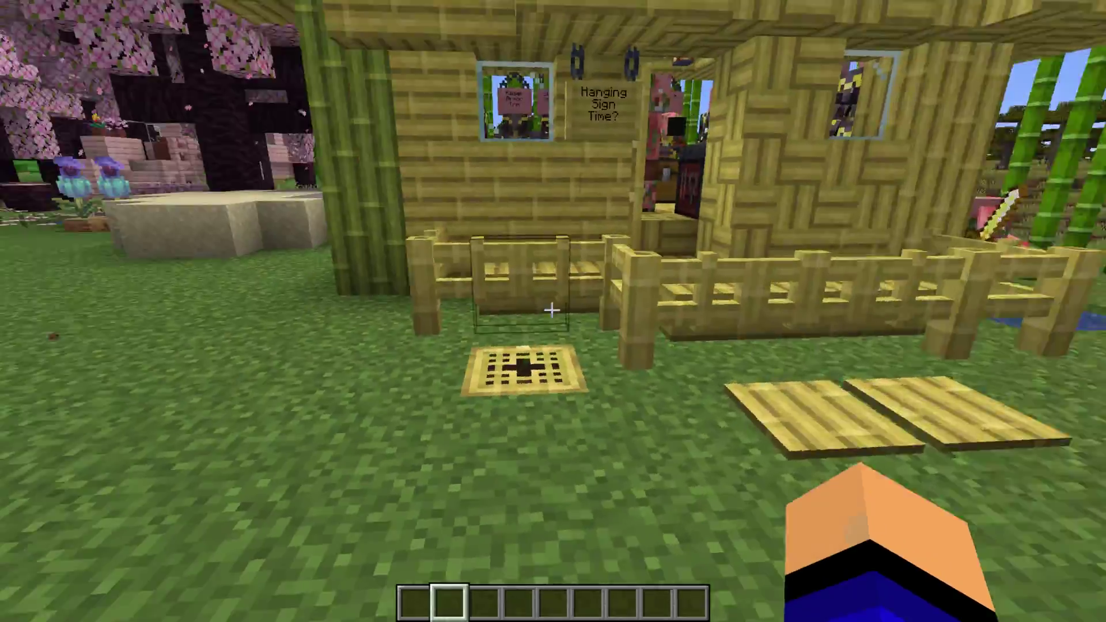
key("w")
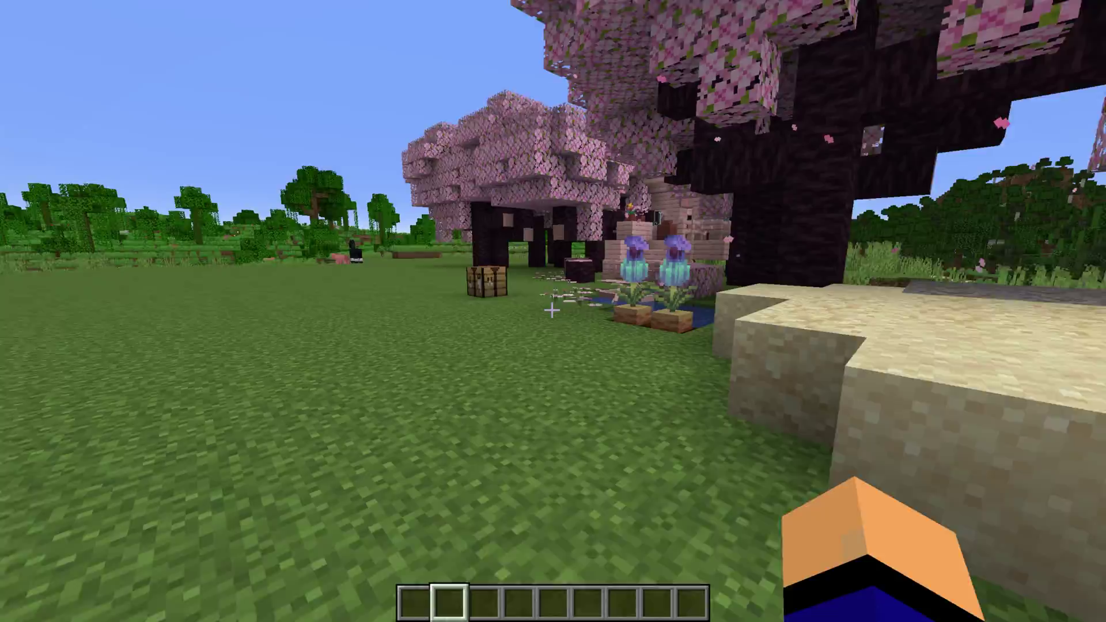
key("w")
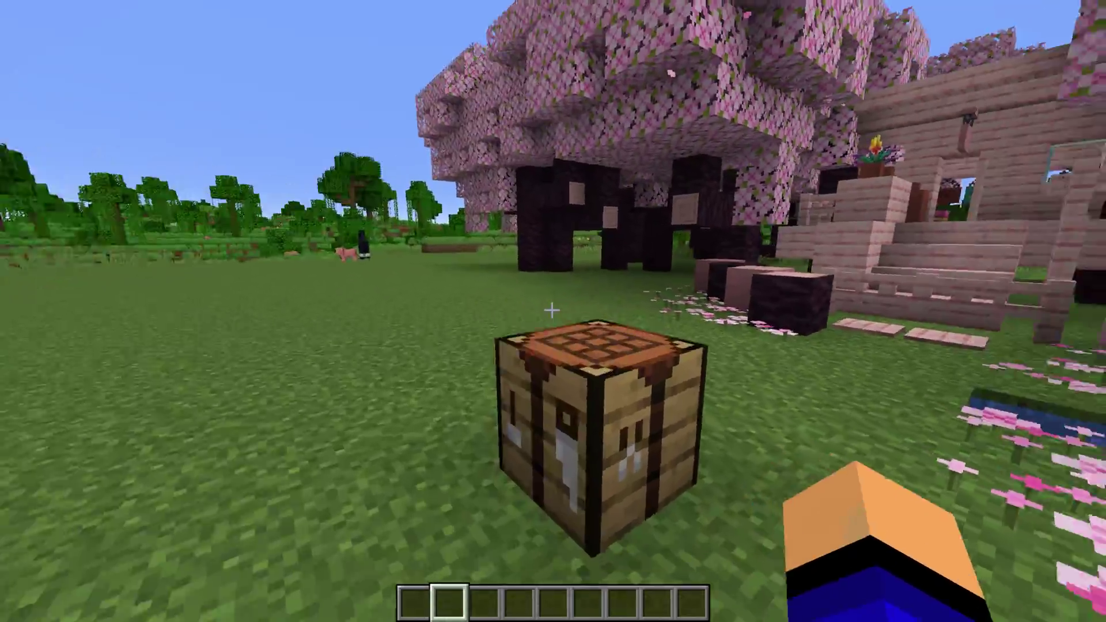
key("w")
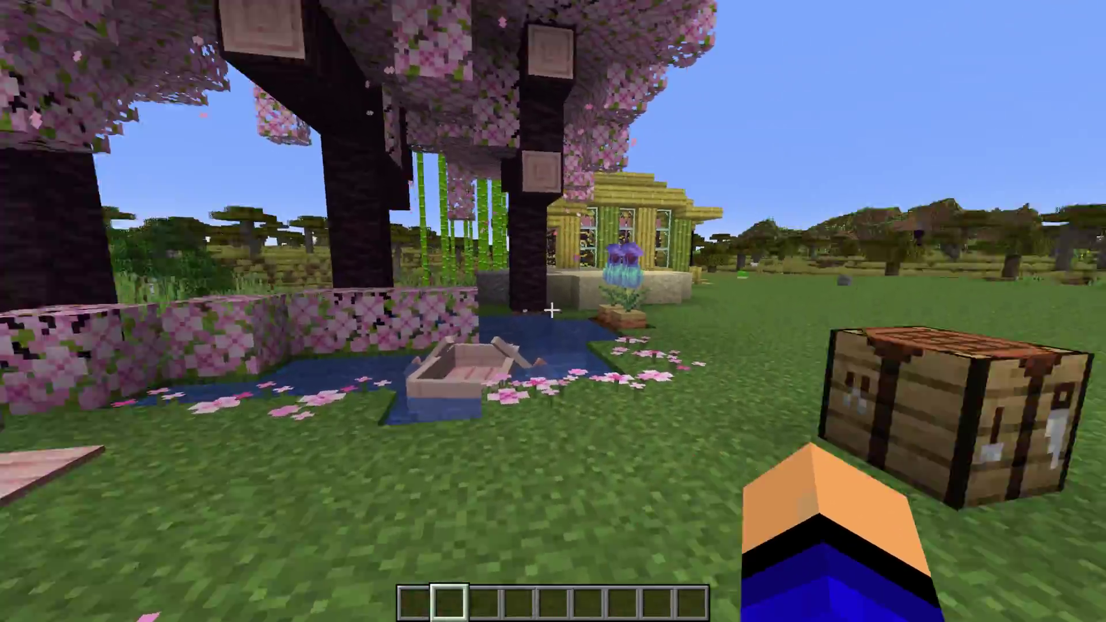
key("w")
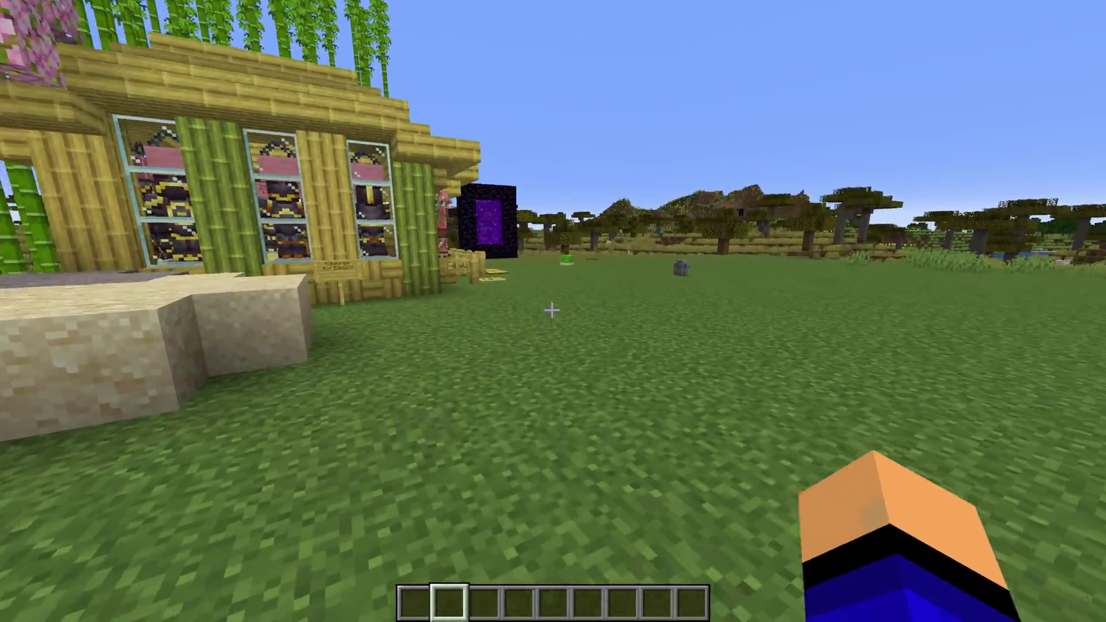
key("w")
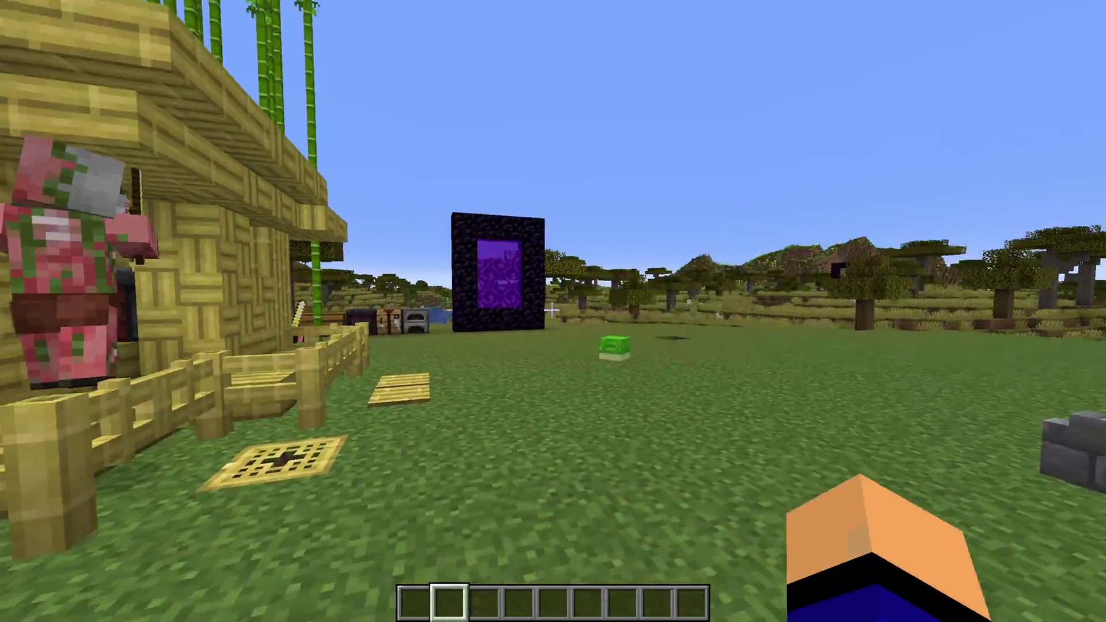
key("w")
key("w")
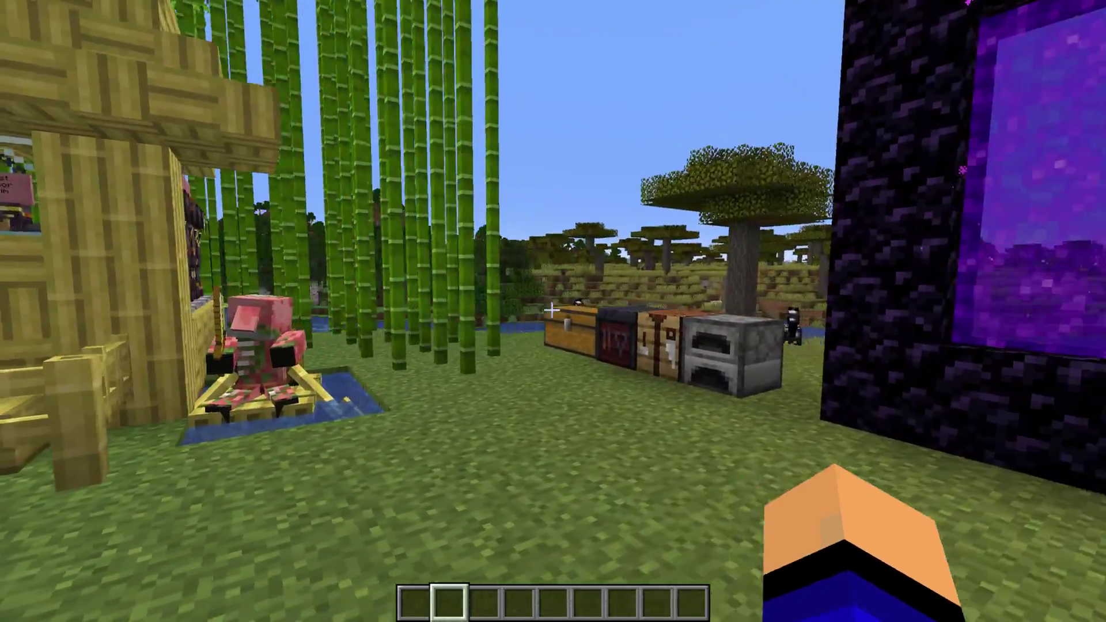